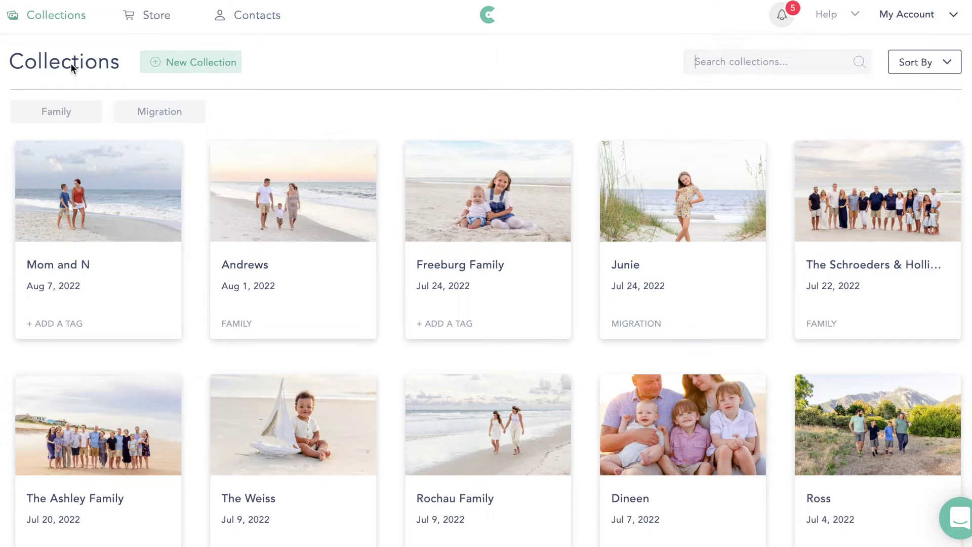
Start a new store catalog named "Mini Example (25)" with the fulfillment type kept at Auto.
{"action": "left_click", "coordinate": [145, 23]}
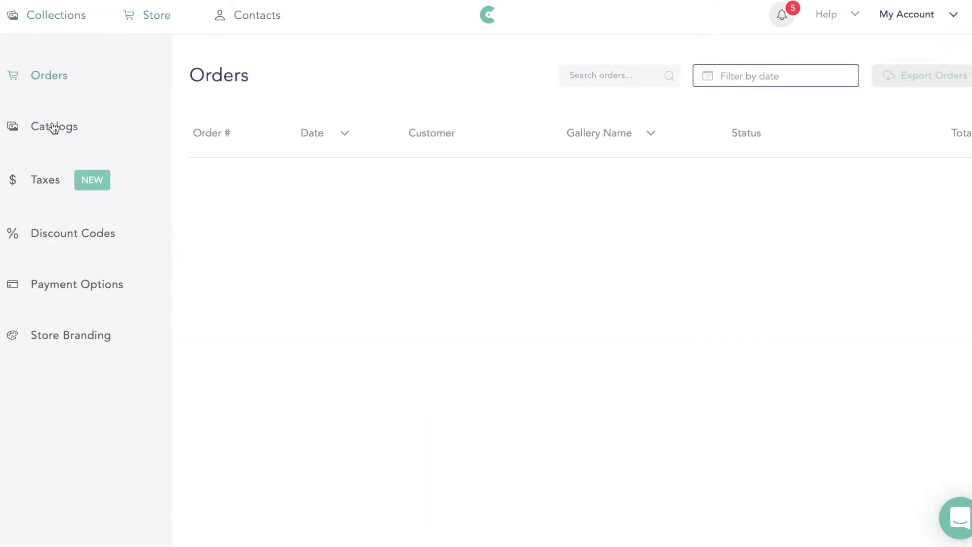
{"action": "left_click", "coordinate": [55, 129]}
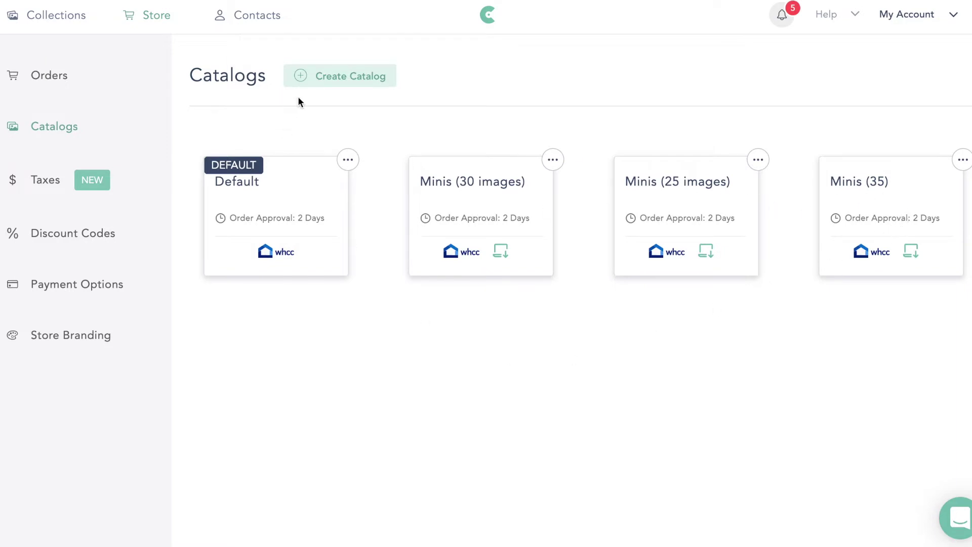
{"action": "left_click", "coordinate": [358, 86]}
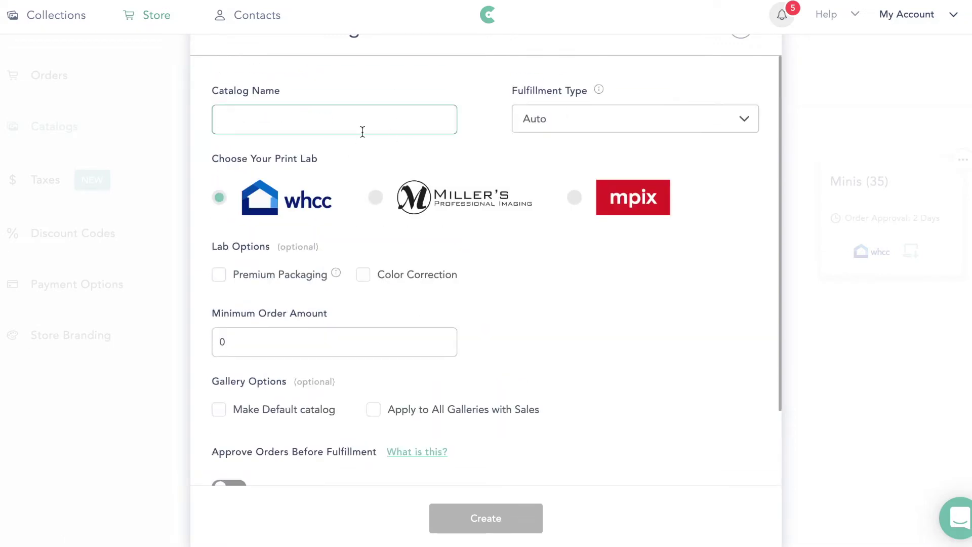
{"action": "type", "text": "Mini Example (25)"}
{"action": "left_click", "coordinate": [616, 125]}
{"action": "left_click", "coordinate": [617, 127]}
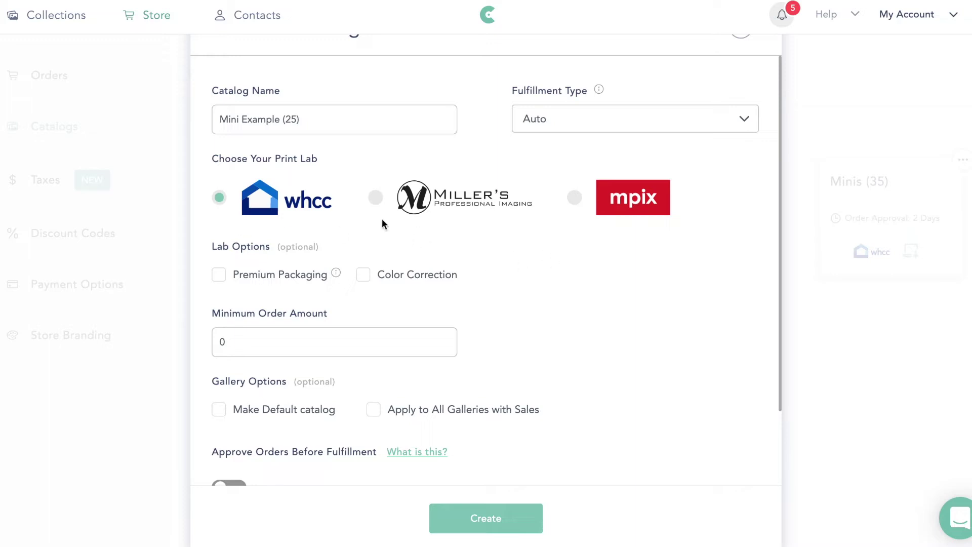
Try Miller's as the catalog's print lab and switch back to whcc.
{"action": "scroll", "coordinate": [358, 218], "scroll_direction": "down", "scroll_amount": 1}
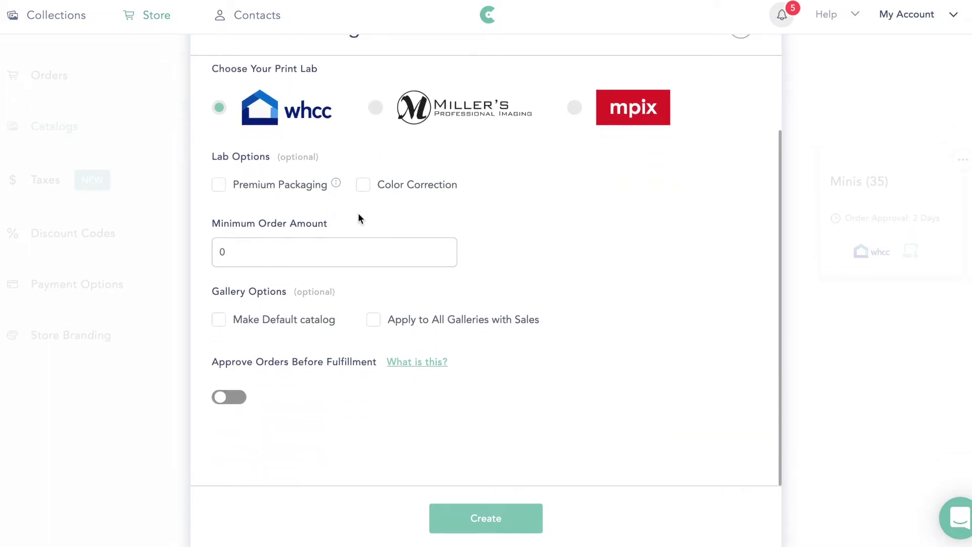
{"action": "left_click", "coordinate": [374, 112]}
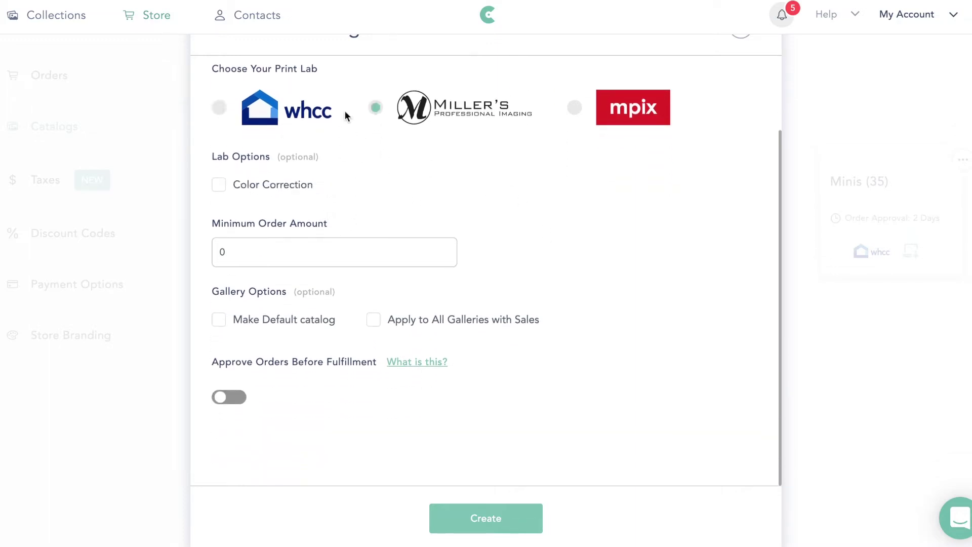
{"action": "left_click", "coordinate": [219, 111]}
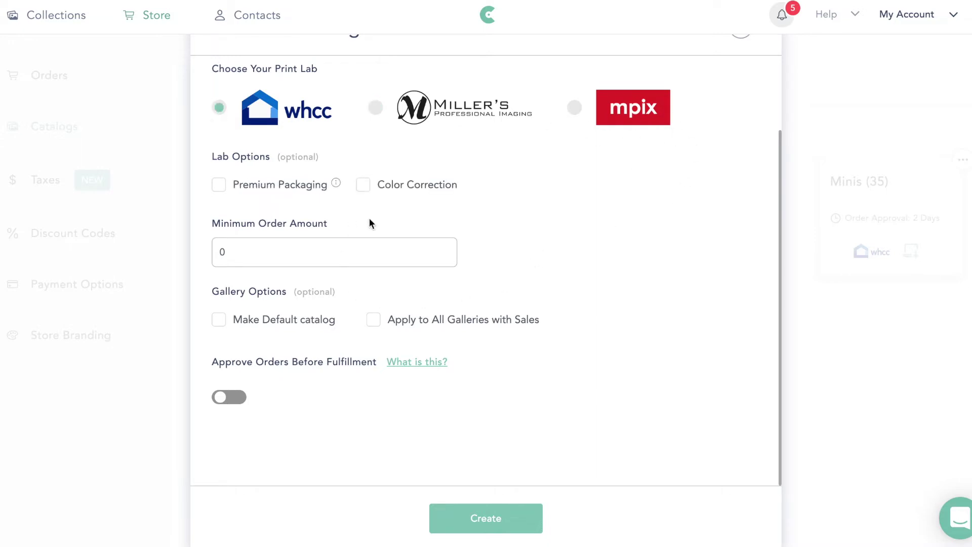
{"action": "scroll", "coordinate": [370, 223], "scroll_direction": "up", "scroll_amount": 2}
{"action": "scroll", "coordinate": [370, 223], "scroll_direction": "down", "scroll_amount": 2}
{"action": "scroll", "coordinate": [299, 199], "scroll_direction": "up", "scroll_amount": 1}
{"action": "scroll", "coordinate": [300, 202], "scroll_direction": "up", "scroll_amount": 2}
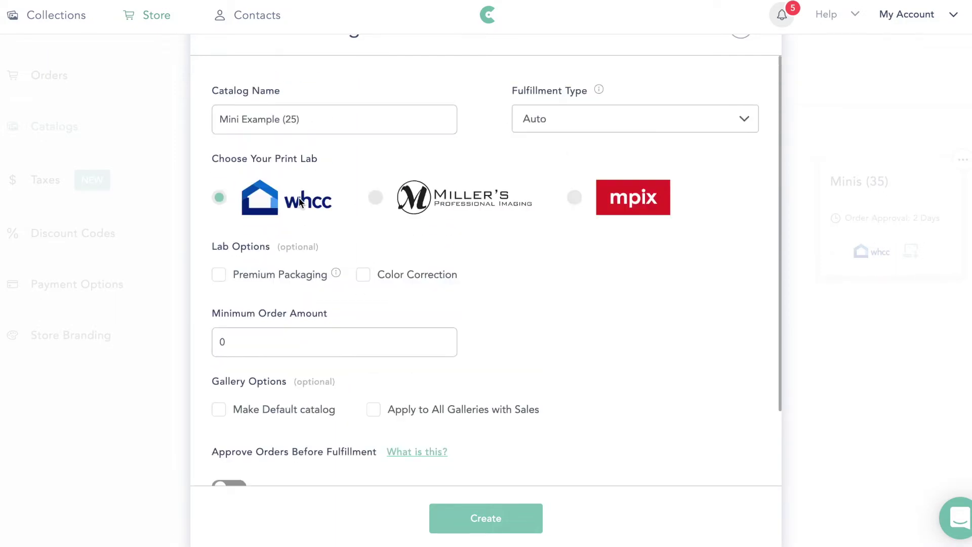
Require order approval before fulfillment with a 2-day approval window and create the catalog.
{"action": "scroll", "coordinate": [299, 200], "scroll_direction": "down", "scroll_amount": 2}
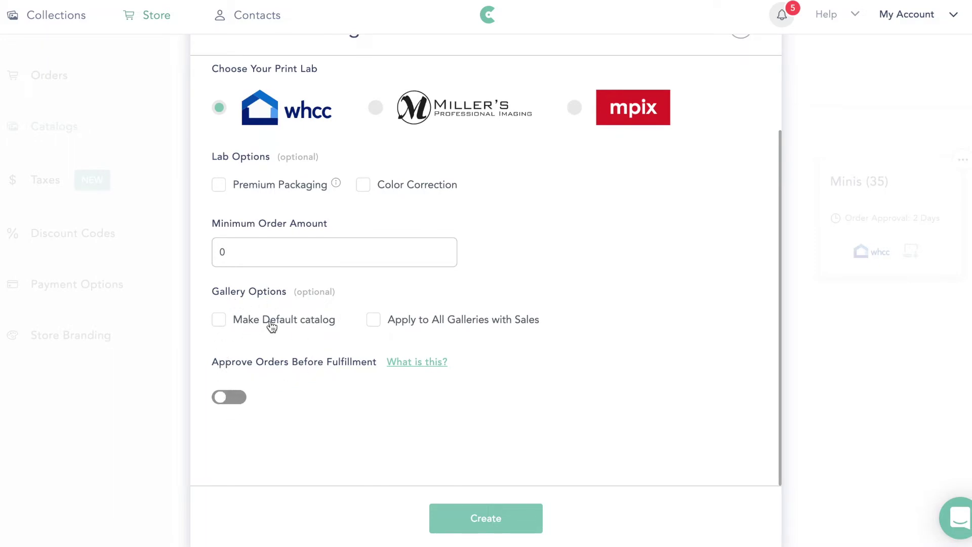
{"action": "left_click", "coordinate": [230, 398]}
{"action": "left_click", "coordinate": [341, 397]}
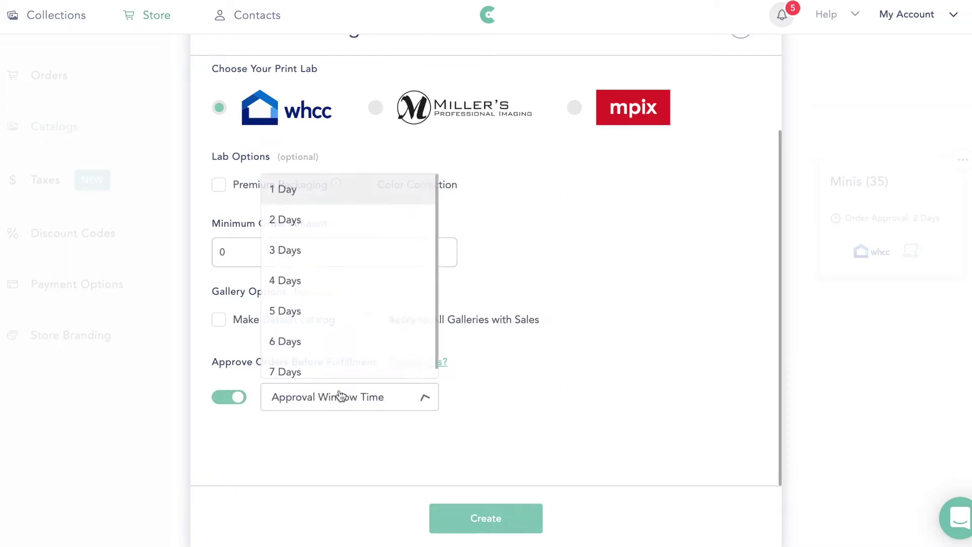
{"action": "left_click", "coordinate": [362, 238]}
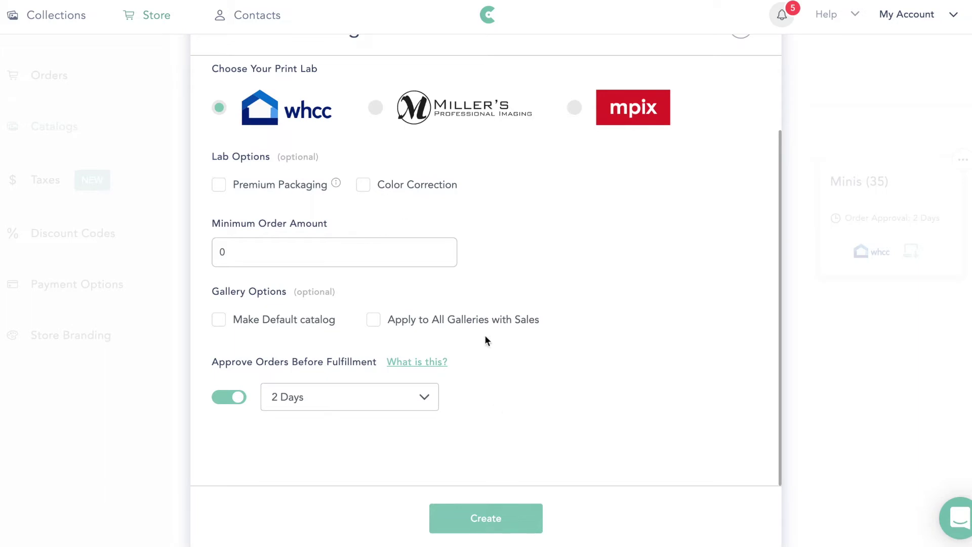
{"action": "left_click", "coordinate": [482, 522]}
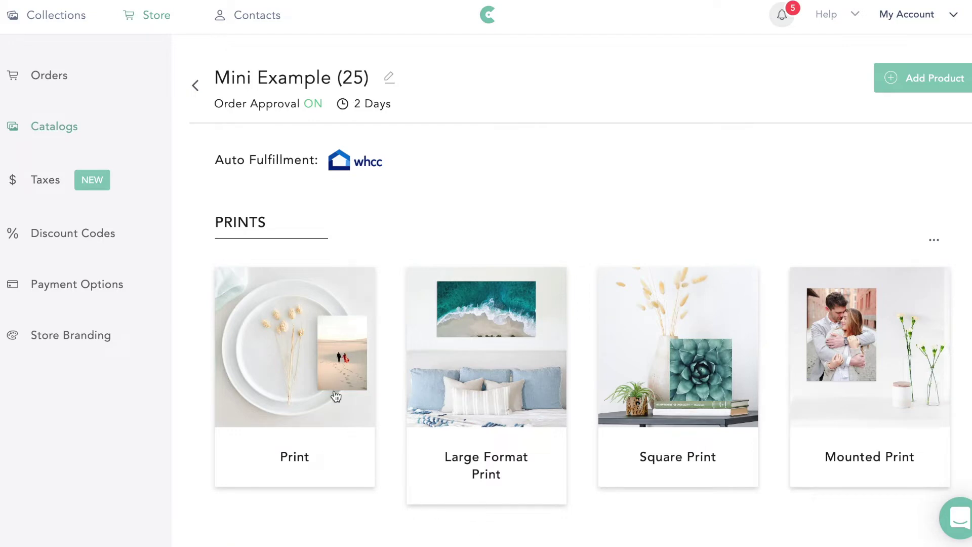
Add a single-image digital download product to the catalog and name it "One Image".
{"action": "mouse_move", "coordinate": [665, 415]}
{"action": "scroll", "coordinate": [665, 415], "scroll_direction": "down", "scroll_amount": 5}
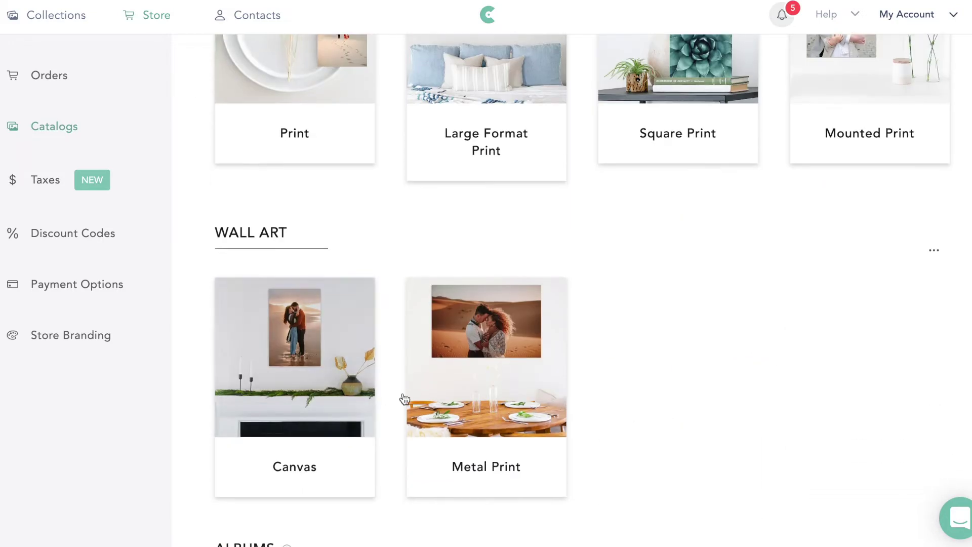
{"action": "scroll", "coordinate": [539, 399], "scroll_direction": "down", "scroll_amount": 5}
{"action": "scroll", "coordinate": [966, 397], "scroll_direction": "down", "scroll_amount": 5}
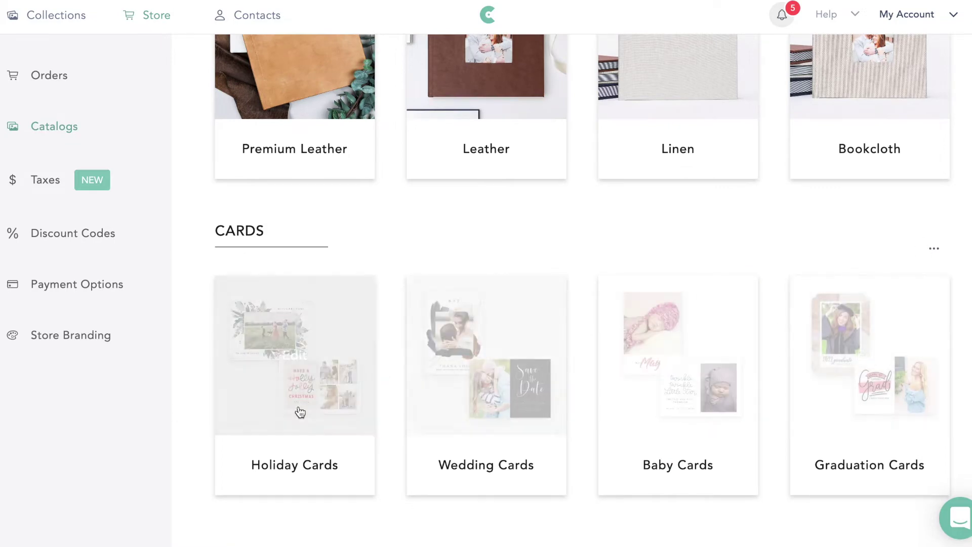
{"action": "scroll", "coordinate": [849, 235], "scroll_direction": "up", "scroll_amount": 10}
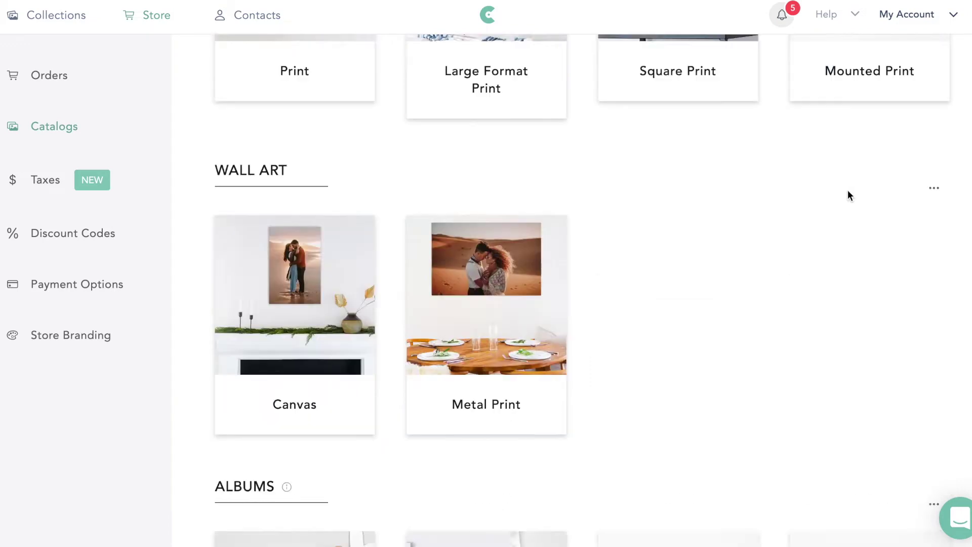
{"action": "left_click", "coordinate": [932, 90]}
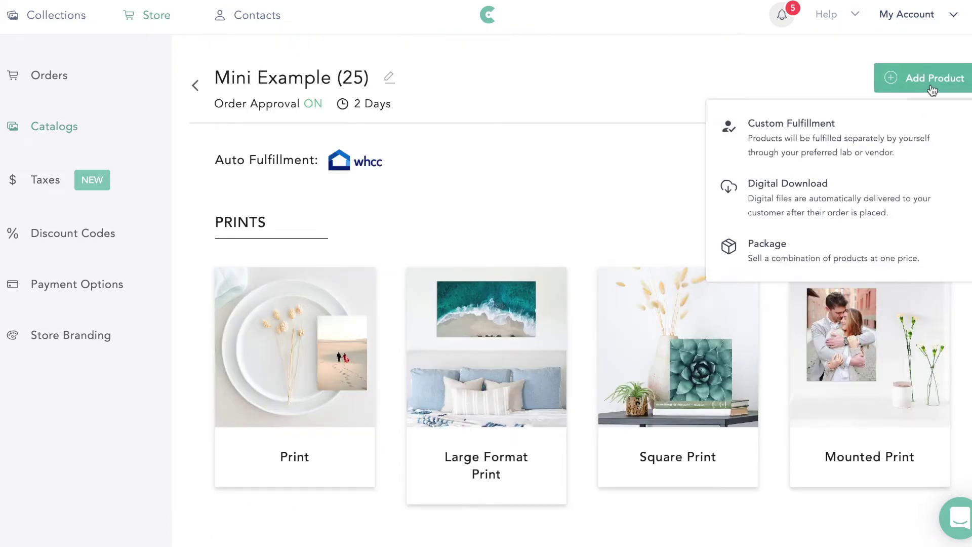
{"action": "left_click", "coordinate": [827, 213]}
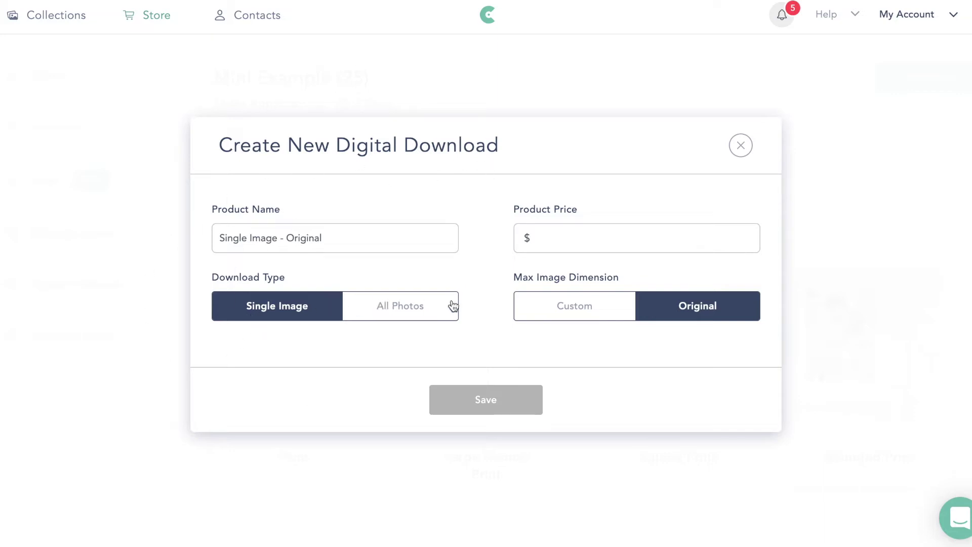
{"action": "left_click", "coordinate": [358, 245]}
{"action": "left_click_drag", "start_coordinate": [358, 246], "coordinate": [189, 223]}
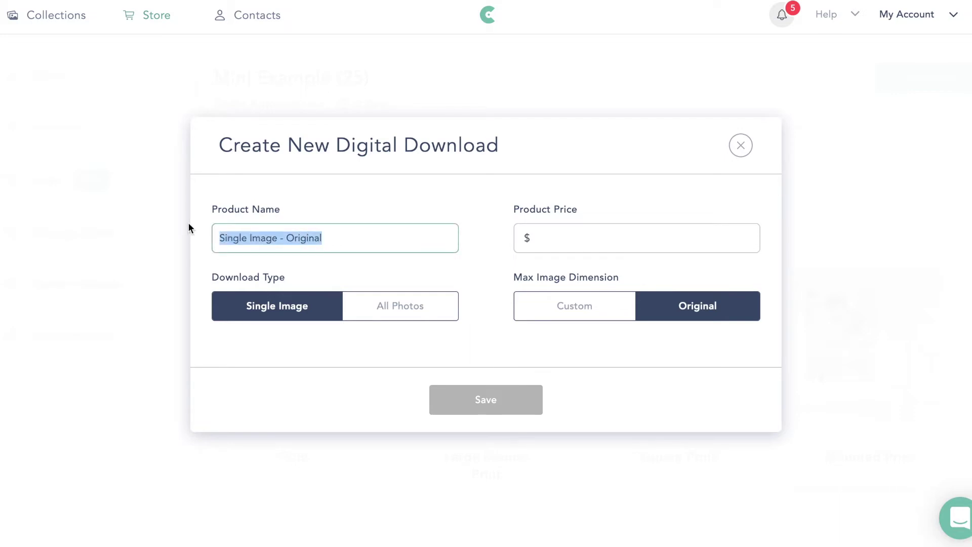
{"action": "type", "text": "One "}
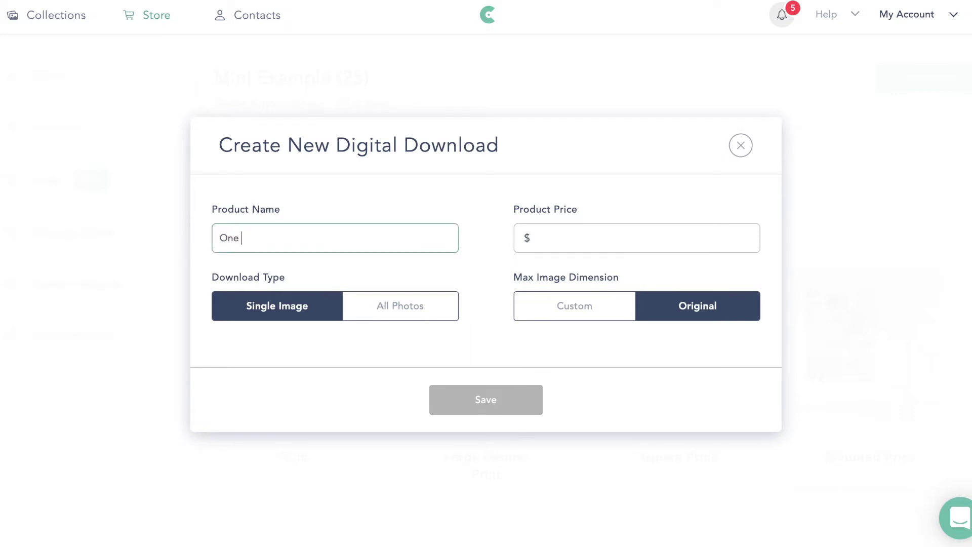
{"action": "type", "text": "I"}
{"action": "key", "text": "BackSpace"}
{"action": "type", "text": "Image"}
Set the One Image download's price to $25.00 and save the product.
{"action": "left_click", "coordinate": [609, 237]}
{"action": "type", "text": "25"}
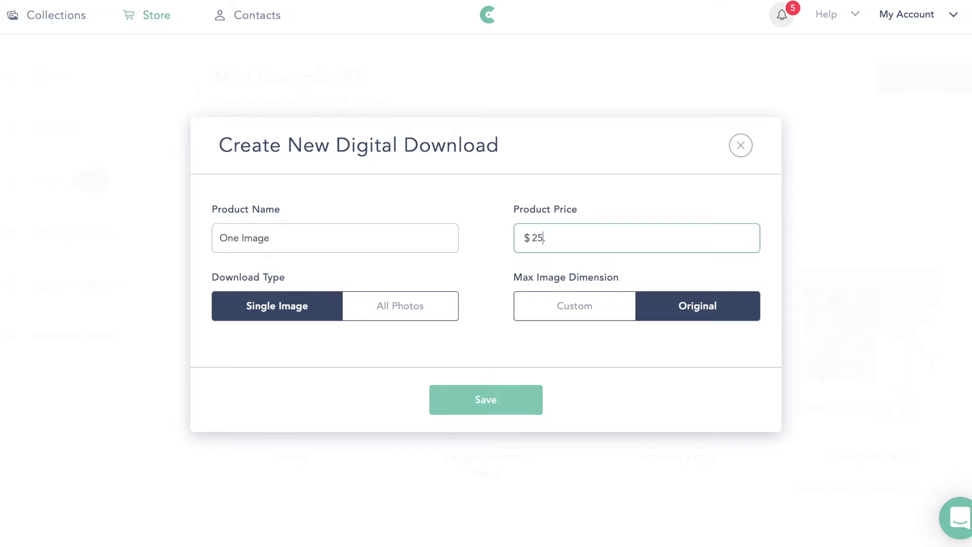
{"action": "type", "text": ".00"}
{"action": "left_click", "coordinate": [492, 399]}
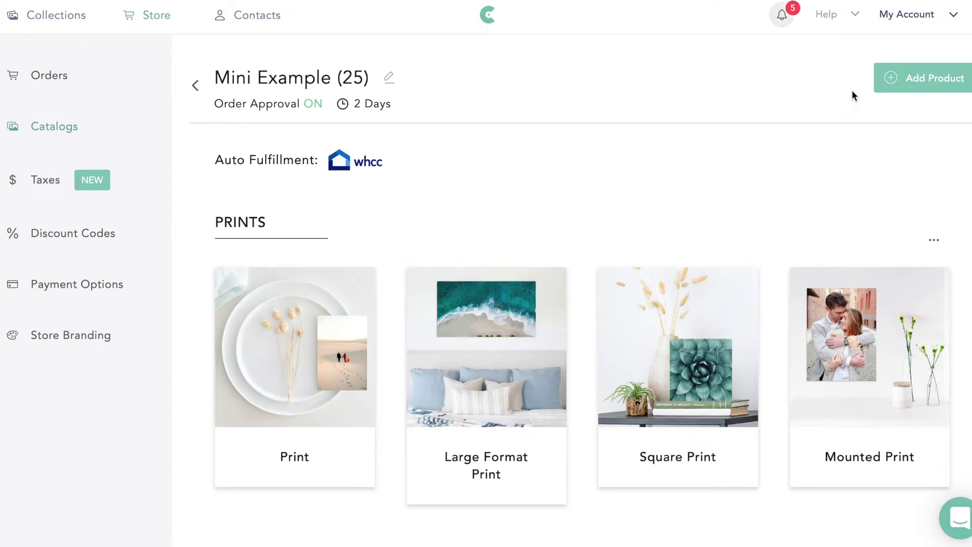
Add a second digital download product covering all photos and name it "Entire Gallery".
{"action": "left_click", "coordinate": [904, 83]}
{"action": "left_click", "coordinate": [831, 200]}
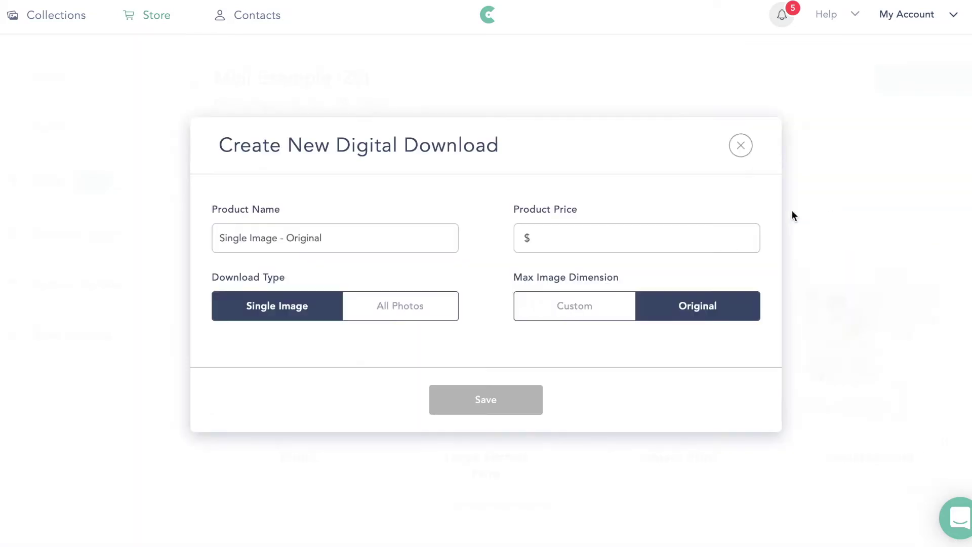
{"action": "left_click", "coordinate": [436, 298]}
{"action": "left_click_drag", "start_coordinate": [348, 239], "coordinate": [162, 239]}
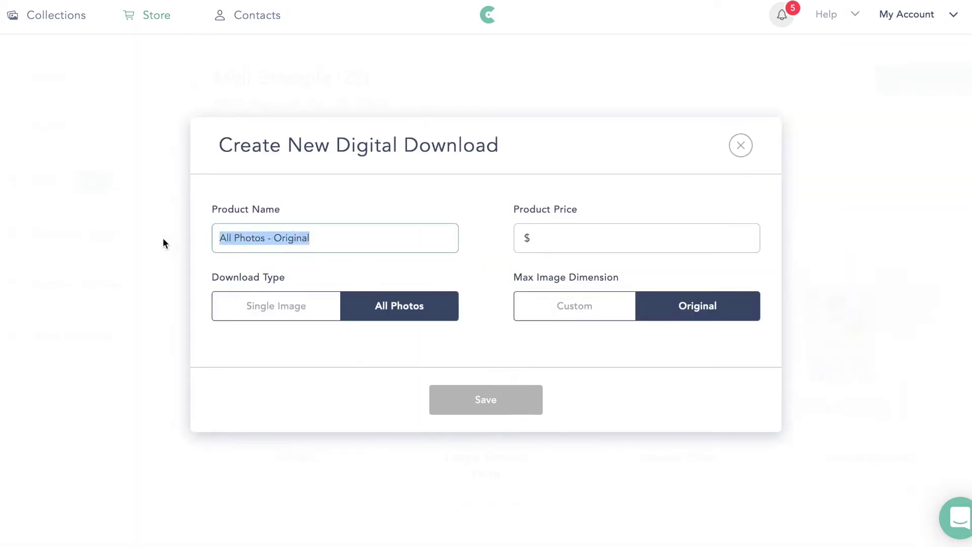
{"action": "key", "text": "BackSpace"}
{"action": "type", "text": "Entire Gallery"}
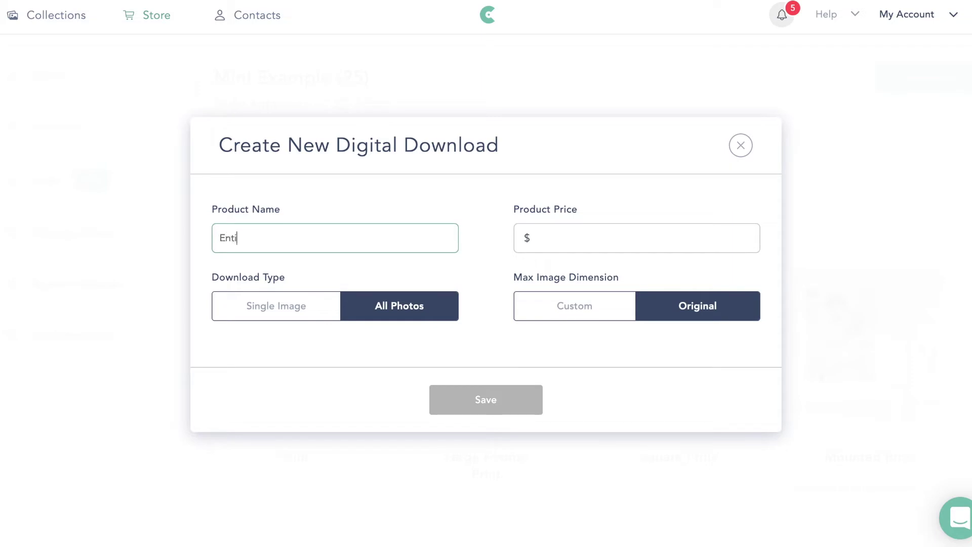
Set the Entire Gallery download's price to $600.00.
{"action": "left_click", "coordinate": [534, 242]}
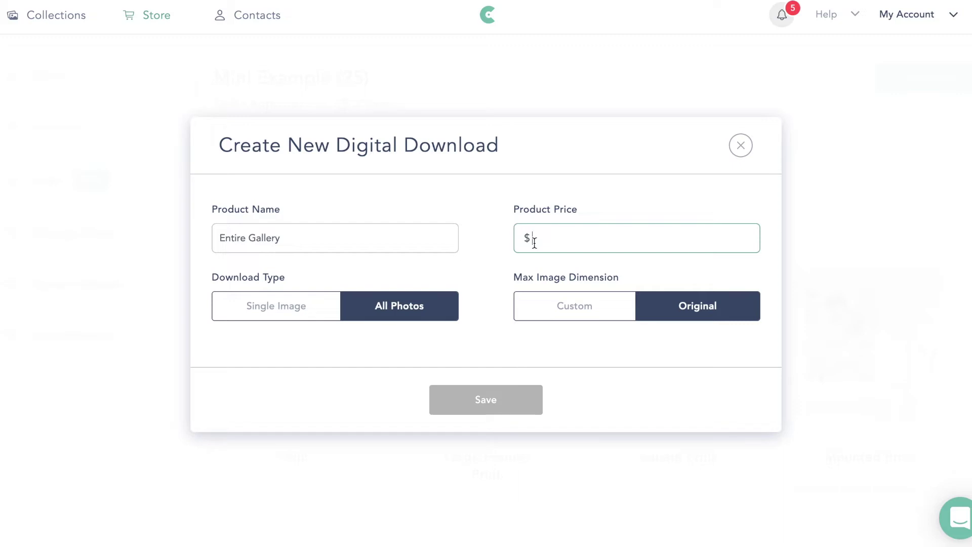
{"action": "type", "text": "600"}
{"action": "type", "text": "-"}
{"action": "key", "text": "BackSpace"}
{"action": "key", "text": "BackSpace"}
{"action": "key", "text": "BackSpace"}
{"action": "key", "text": "BackSpace"}
{"action": "key", "text": "BackSpace"}
{"action": "type", "text": "6000"}
{"action": "key", "text": "BackSpace"}
{"action": "key", "text": "BackSpace"}
{"action": "type", "text": "00.00"}
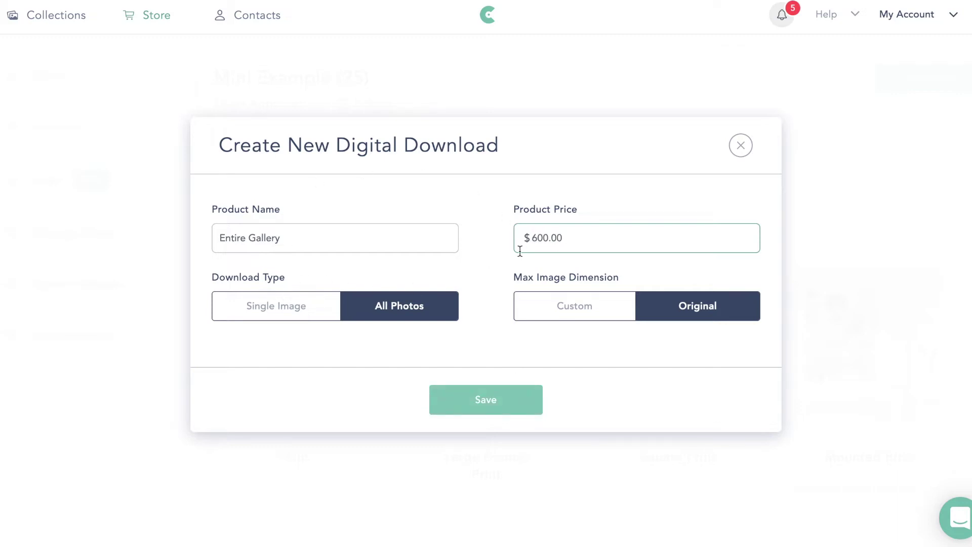
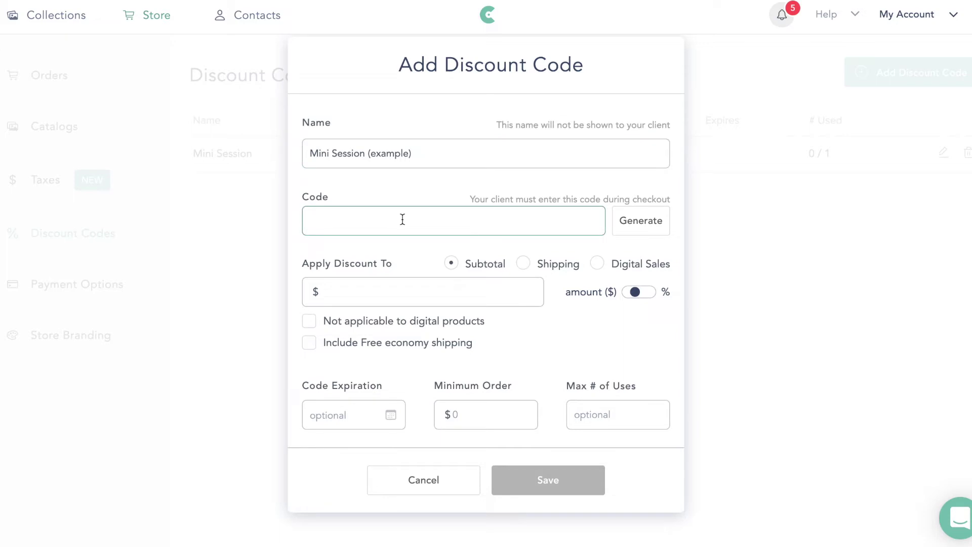
Enter MINIEXAMPLE as the discount code and apply a $250.00 discount to digital sales.
{"action": "type", "text": "MINIEXAMPLE"}
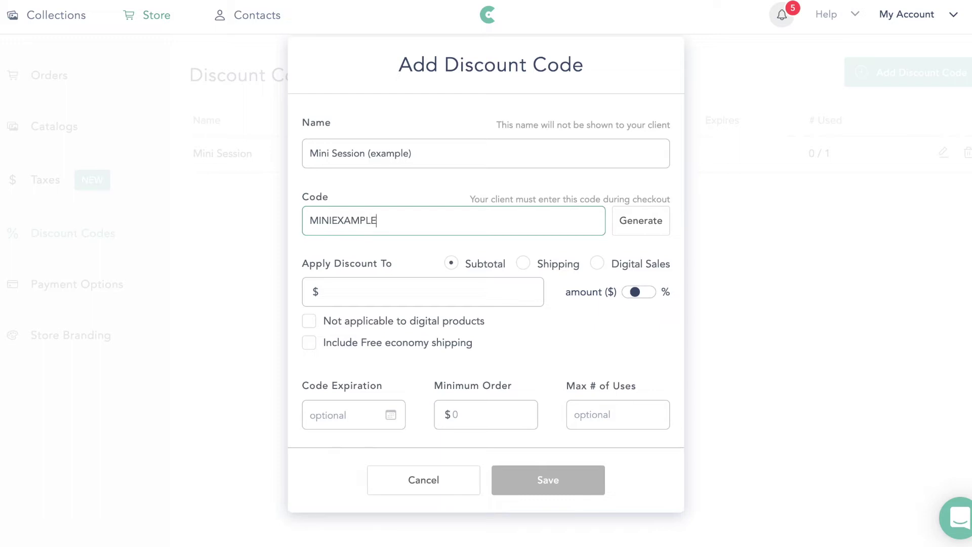
{"action": "left_click", "coordinate": [384, 292]}
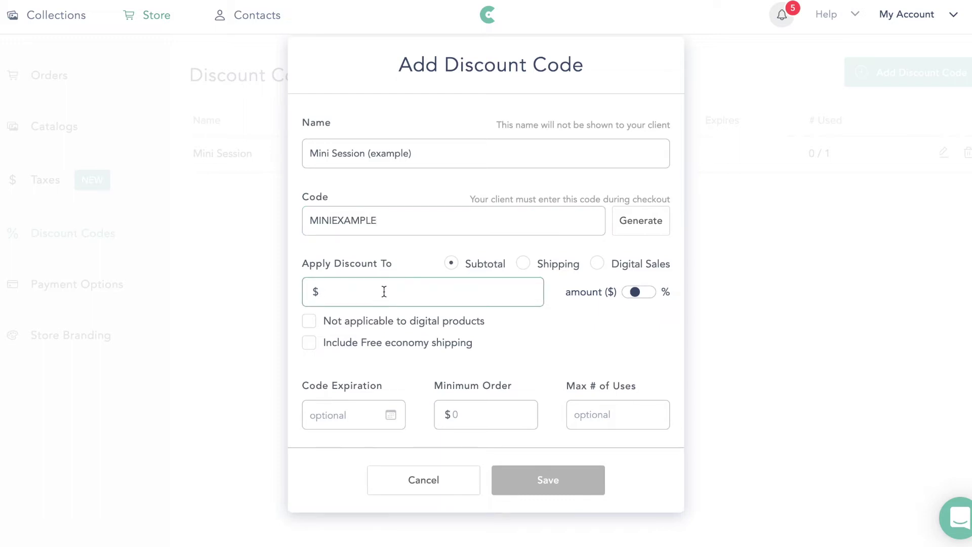
{"action": "left_click", "coordinate": [601, 264]}
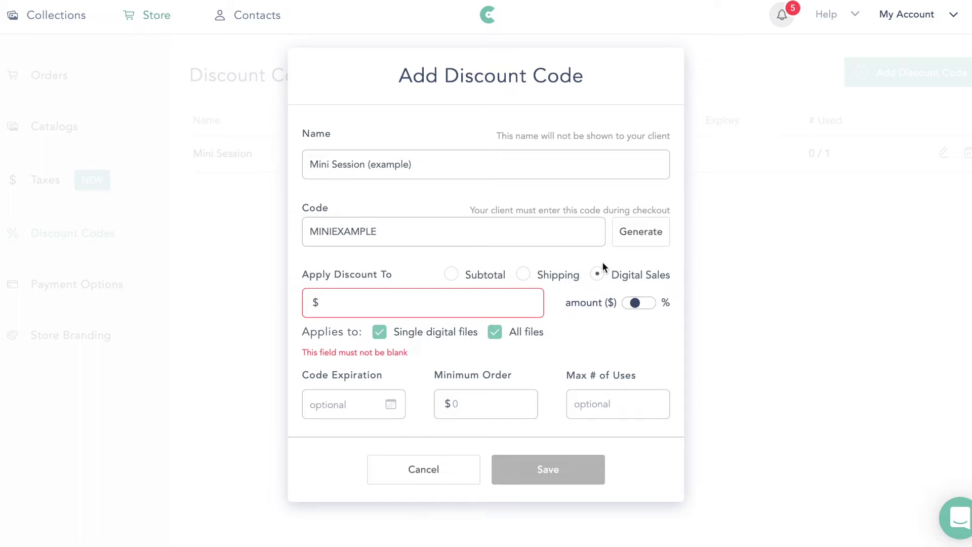
{"action": "left_click", "coordinate": [438, 294]}
{"action": "type", "text": "250"}
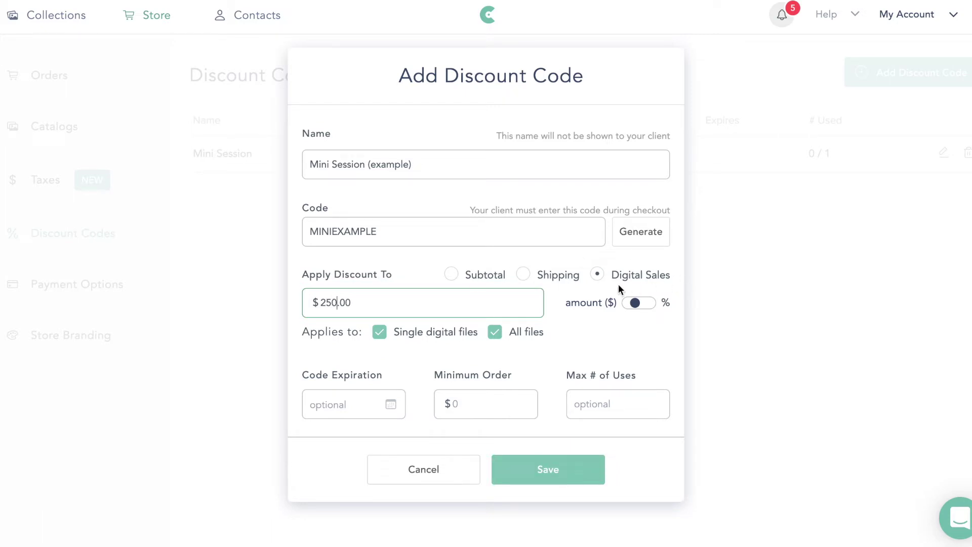
Set the discount's minimum order to $250.00 and maximum uses to 1, leave the expiration blank, and save it.
{"action": "left_click", "coordinate": [471, 398]}
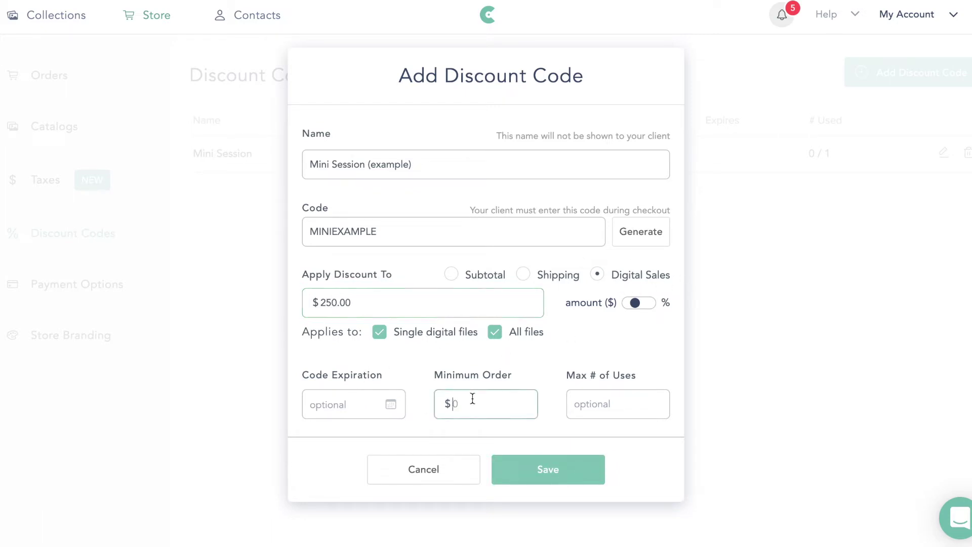
{"action": "type", "text": "250.00"}
{"action": "left_click", "coordinate": [612, 396]}
{"action": "type", "text": "1"}
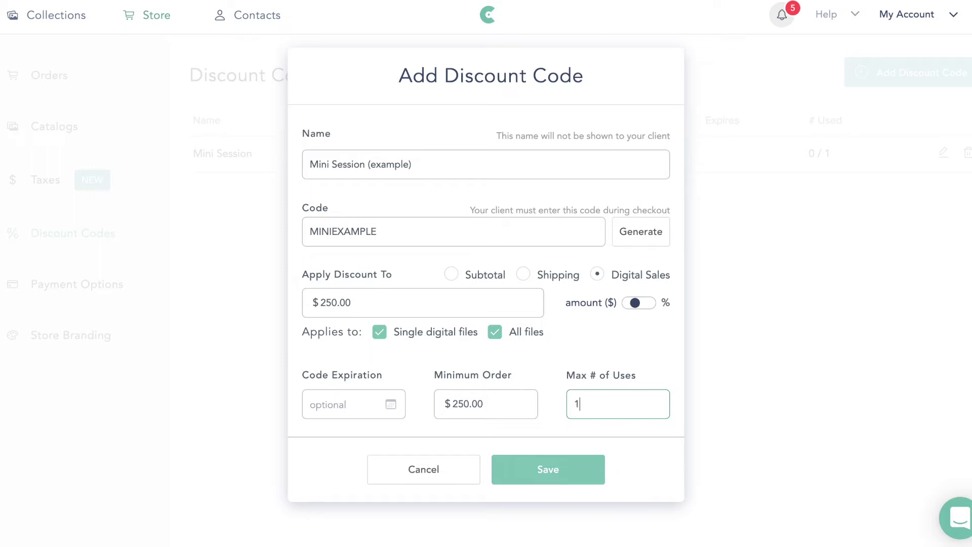
{"action": "left_click", "coordinate": [334, 413]}
{"action": "left_click", "coordinate": [320, 441]}
{"action": "left_click", "coordinate": [577, 471]}
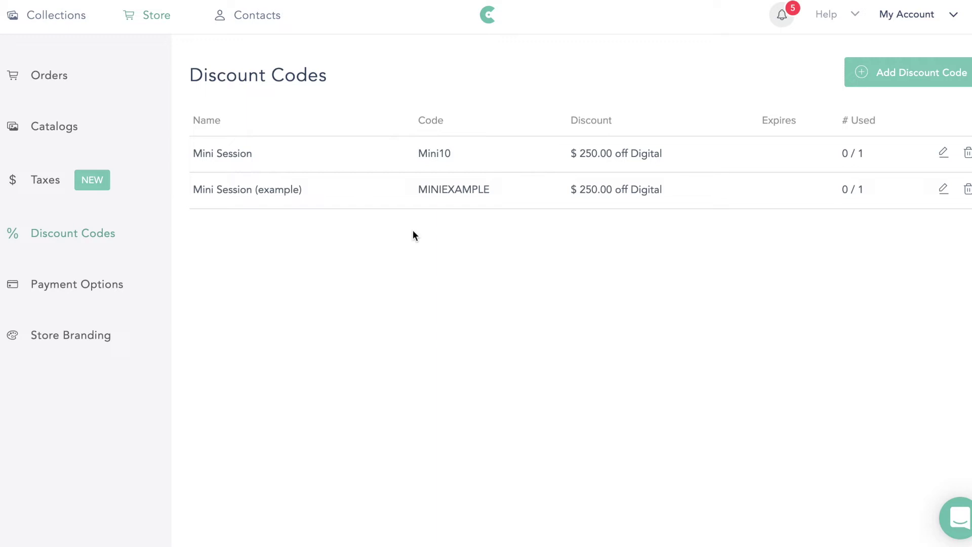
Open the collection of the couple holding a baby on the beach and start publishing it as a new gallery.
{"action": "left_click", "coordinate": [54, 21]}
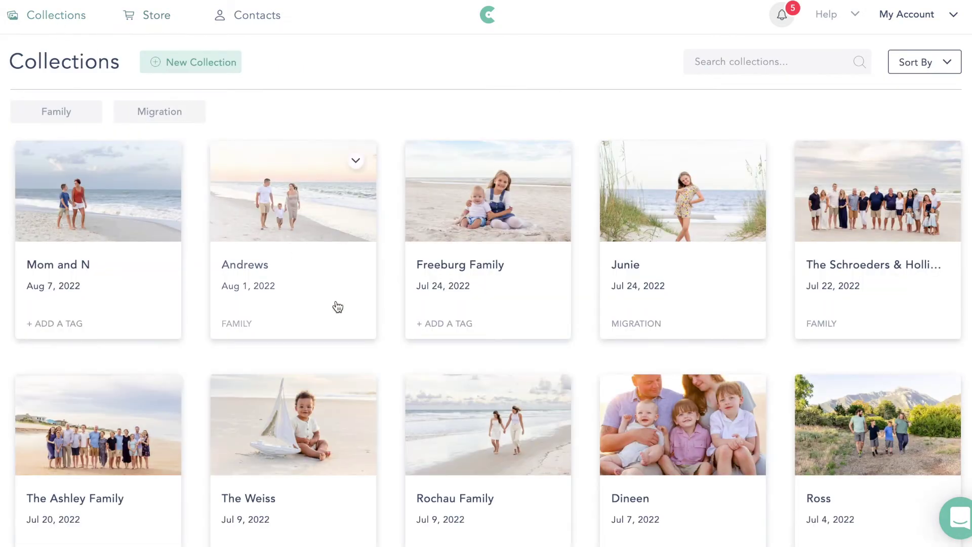
{"action": "scroll", "coordinate": [338, 307], "scroll_direction": "down", "scroll_amount": 8}
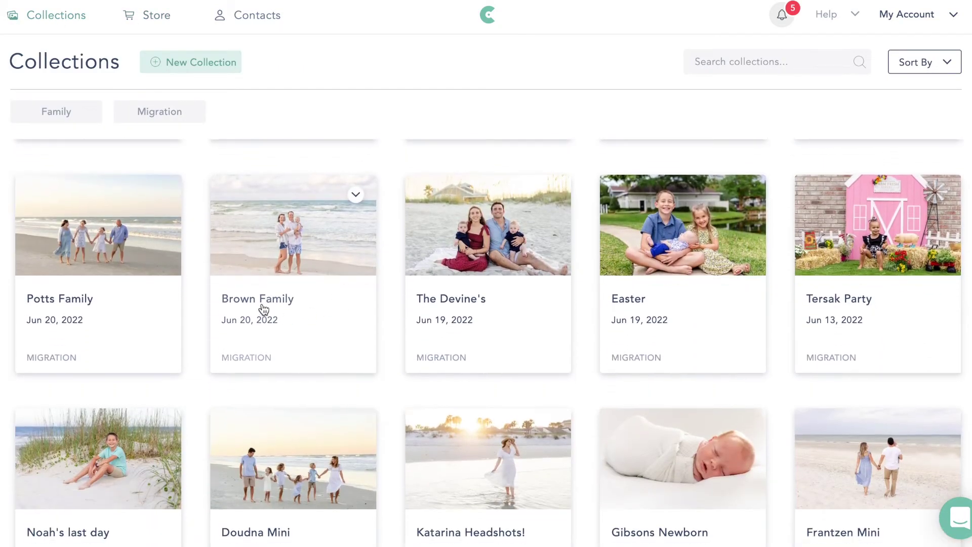
{"action": "left_click", "coordinate": [264, 309]}
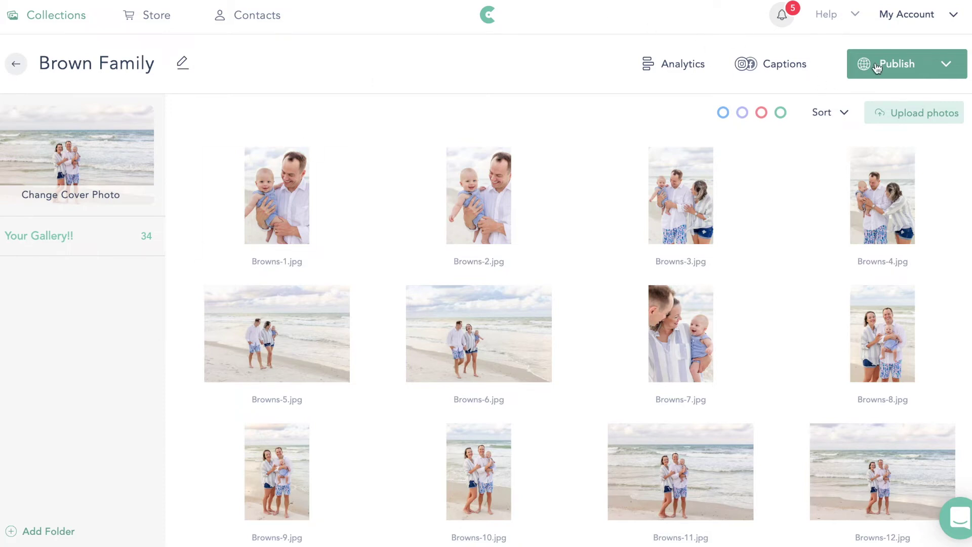
{"action": "left_click", "coordinate": [926, 70]}
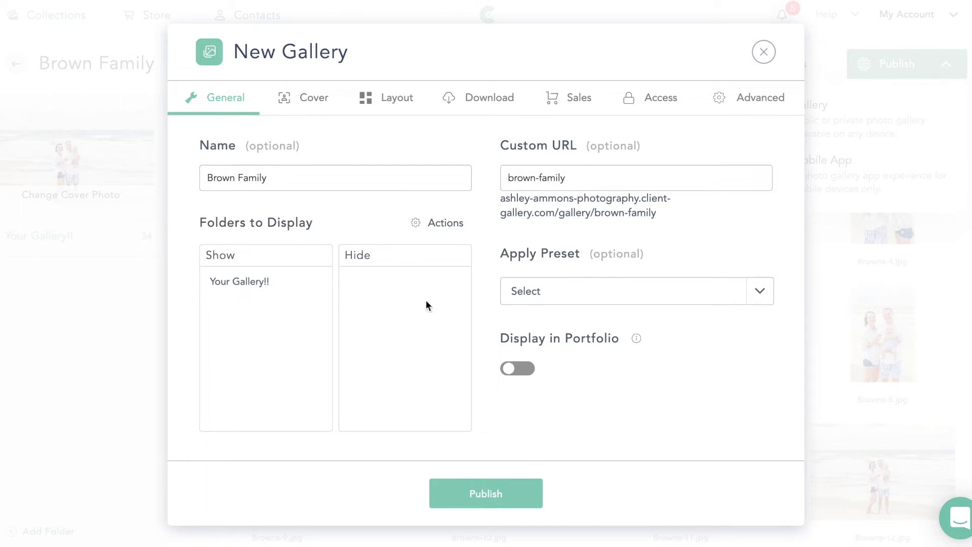
Review the available cover styles and apply Bottom Fade to the new gallery.
{"action": "left_click", "coordinate": [311, 105]}
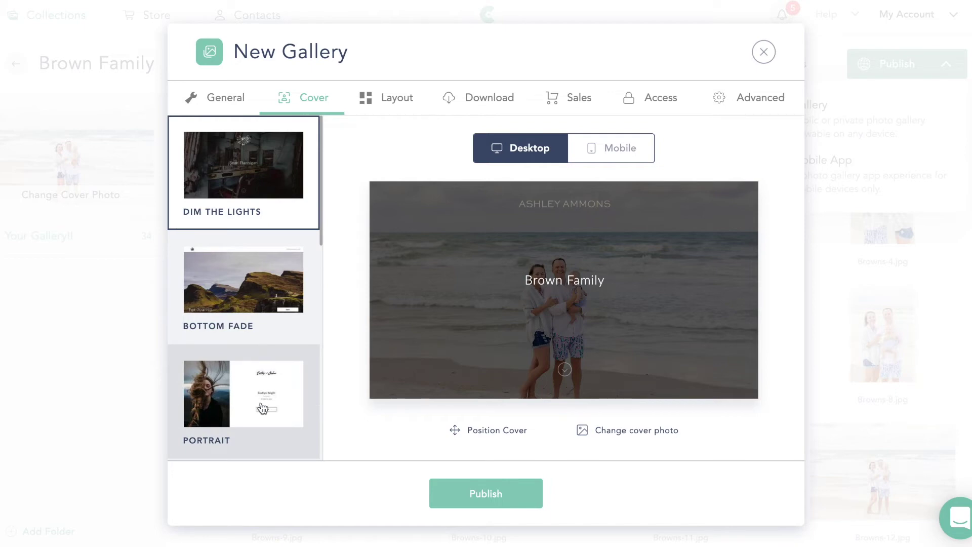
{"action": "scroll", "coordinate": [263, 405], "scroll_direction": "down", "scroll_amount": 3}
{"action": "scroll", "coordinate": [262, 406], "scroll_direction": "down", "scroll_amount": 5}
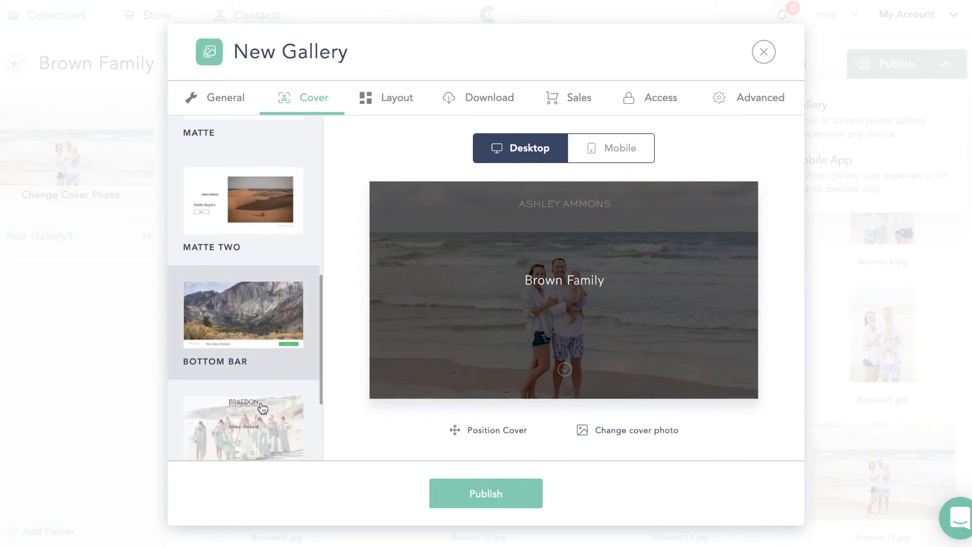
{"action": "scroll", "coordinate": [262, 402], "scroll_direction": "up", "scroll_amount": 9}
{"action": "left_click", "coordinate": [270, 273]}
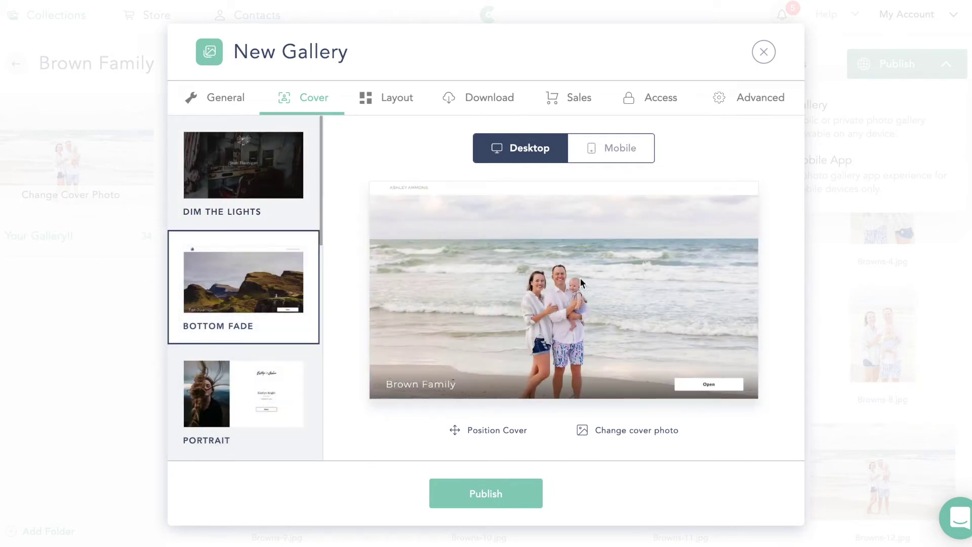
Try repositioning the desktop cover photo and compare the Dim the Lights style against Bottom Fade.
{"action": "left_click", "coordinate": [499, 430]}
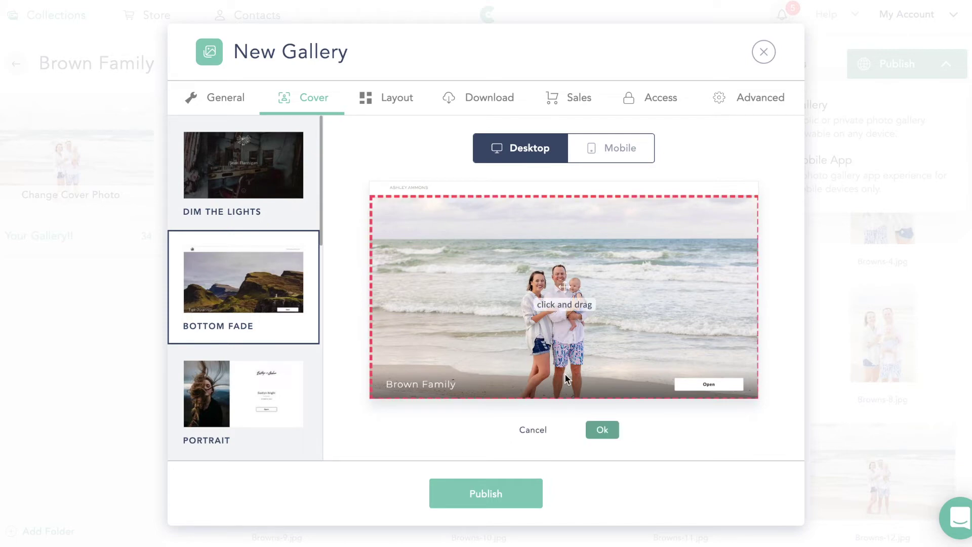
{"action": "left_click", "coordinate": [533, 428]}
{"action": "left_click", "coordinate": [296, 160]}
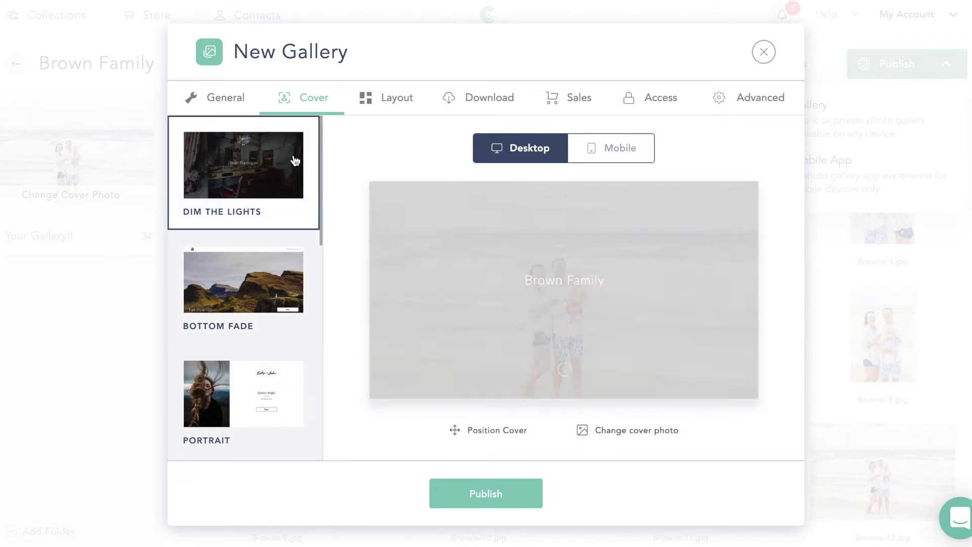
{"action": "left_click", "coordinate": [256, 276]}
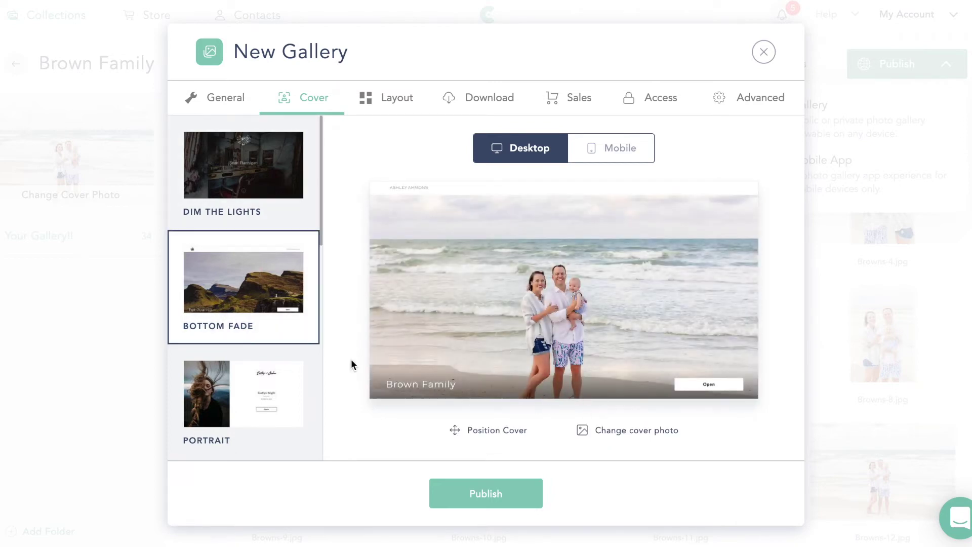
Reposition the cover photo in the mobile version to bring the family into the frame.
{"action": "left_click", "coordinate": [597, 158]}
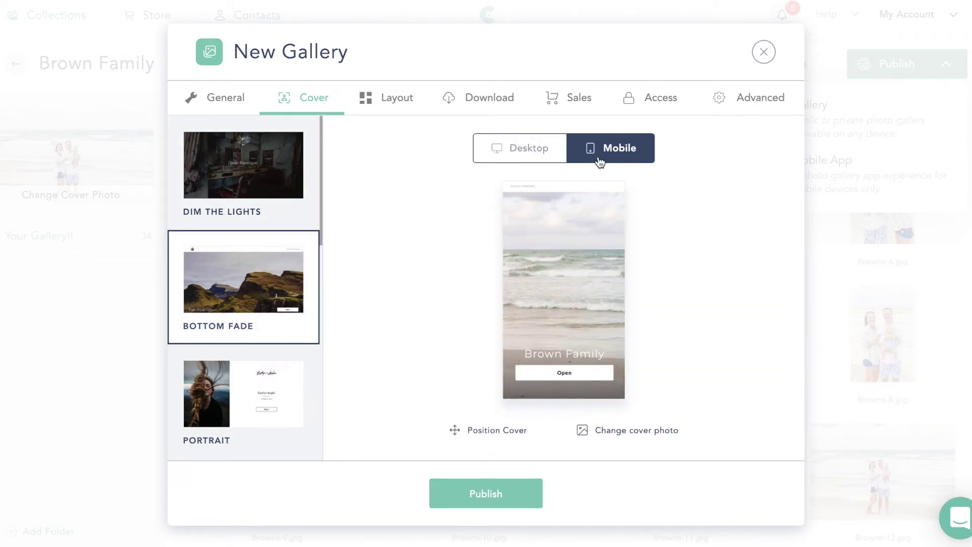
{"action": "left_click", "coordinate": [494, 428]}
{"action": "left_click_drag", "start_coordinate": [562, 302], "coordinate": [504, 298]}
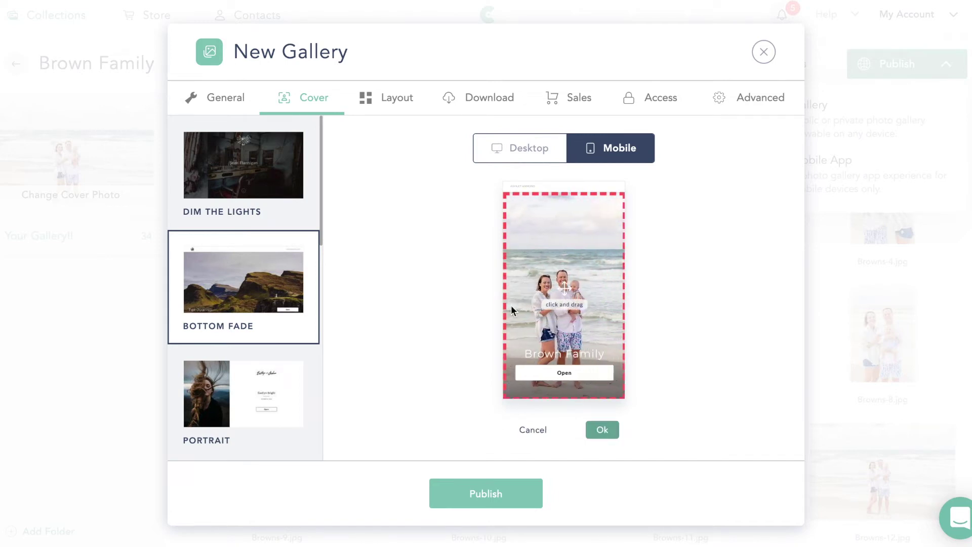
{"action": "left_click", "coordinate": [614, 431]}
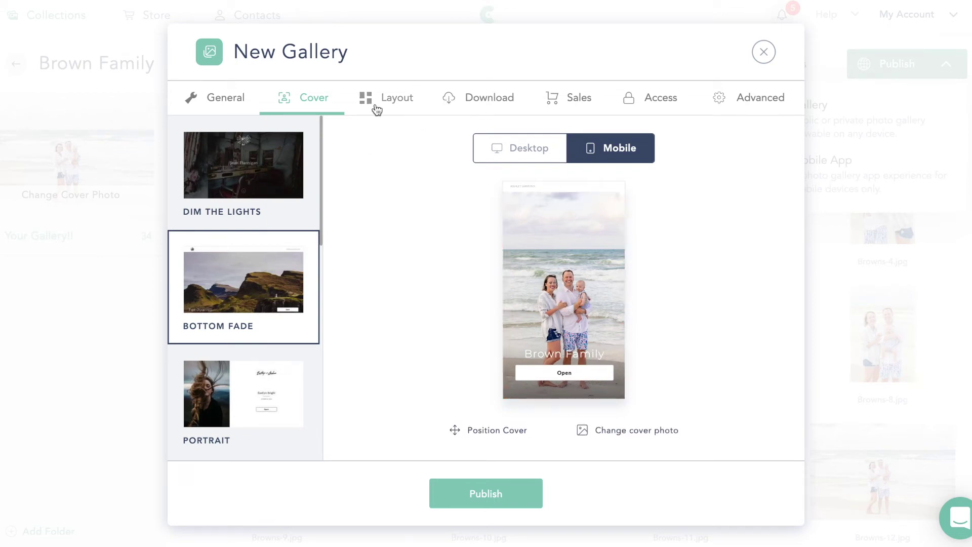
Try the Large Column, Small Row and Large Row gallery layouts and return to Small Column.
{"action": "left_click", "coordinate": [397, 100]}
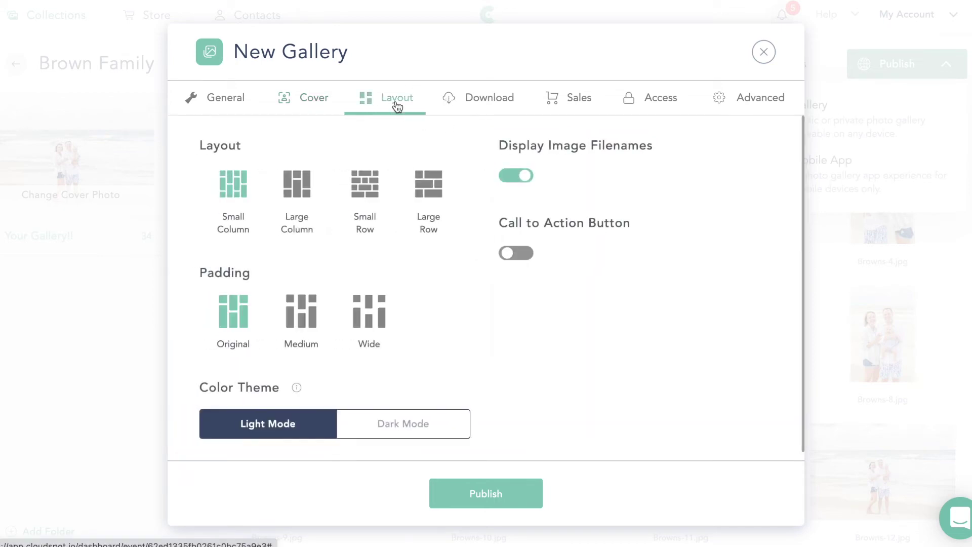
{"action": "left_click", "coordinate": [311, 203]}
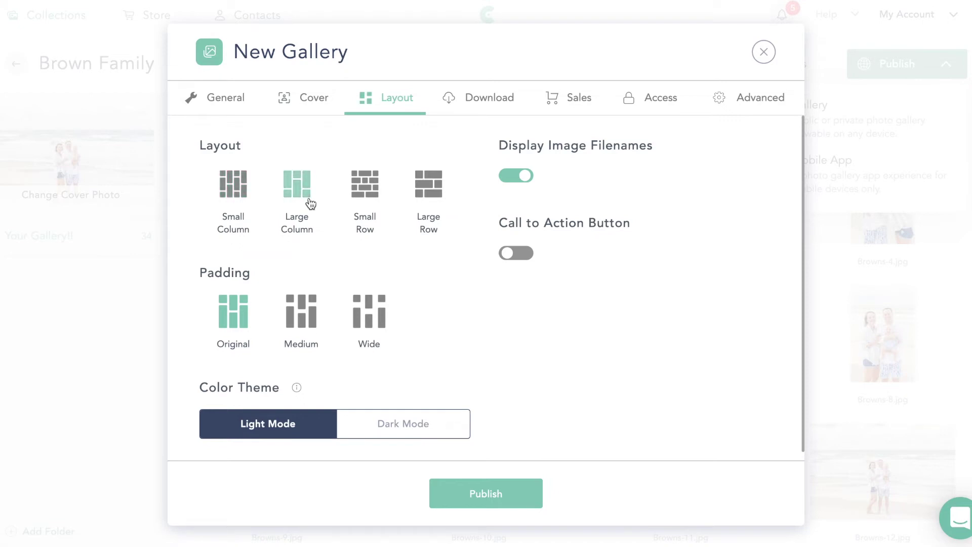
{"action": "left_click", "coordinate": [372, 198]}
{"action": "left_click", "coordinate": [429, 193]}
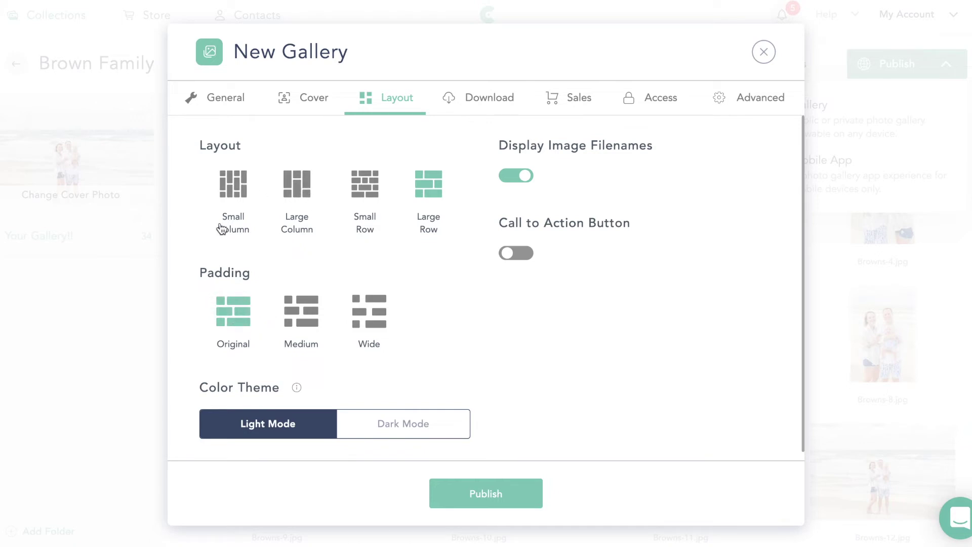
{"action": "left_click", "coordinate": [244, 196]}
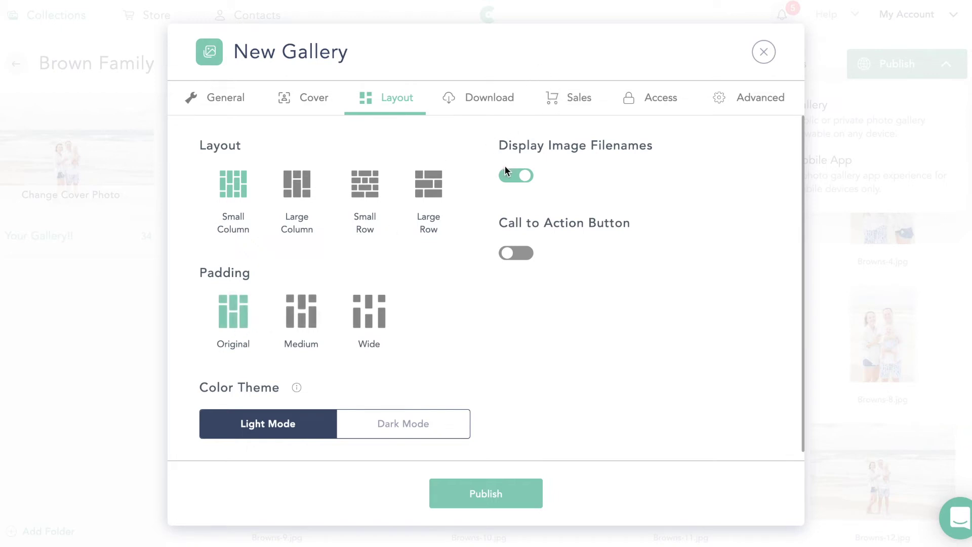
Try Dark Mode and hiding the image filenames, restoring Light Mode and the filename display.
{"action": "left_click", "coordinate": [406, 426]}
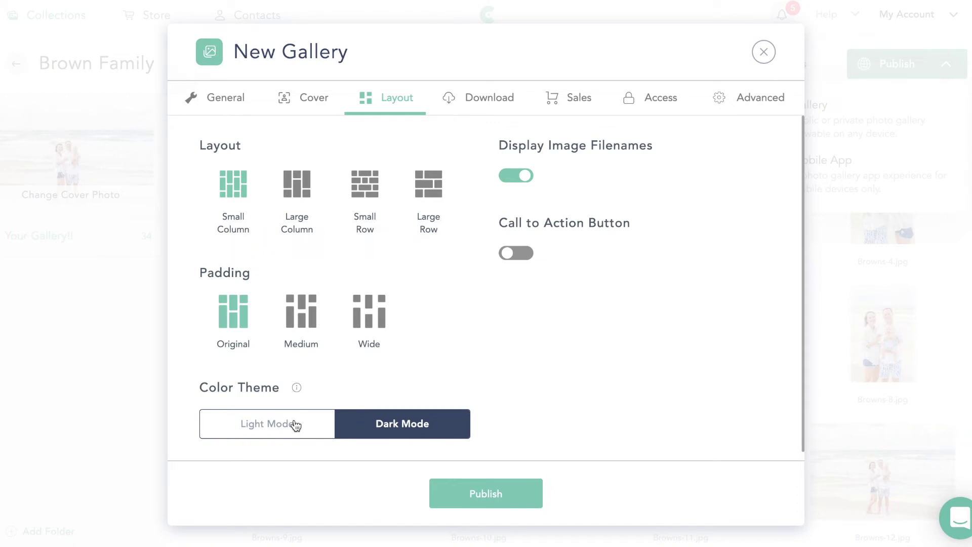
{"action": "left_click", "coordinate": [295, 426]}
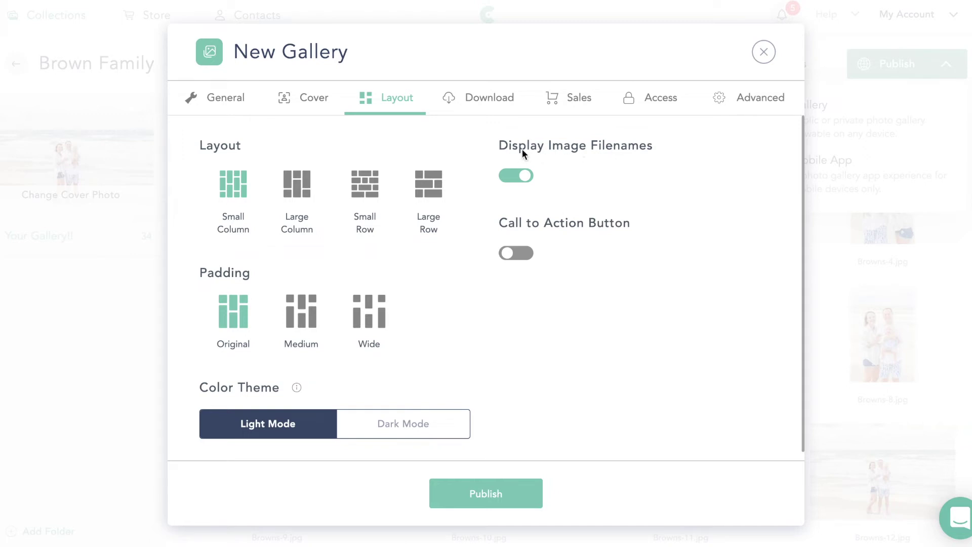
{"action": "left_click", "coordinate": [525, 176]}
{"action": "left_click", "coordinate": [525, 175]}
Try the call to action button option, look over its fields, and switch it back off with image filenames still displayed.
{"action": "left_click", "coordinate": [513, 253]}
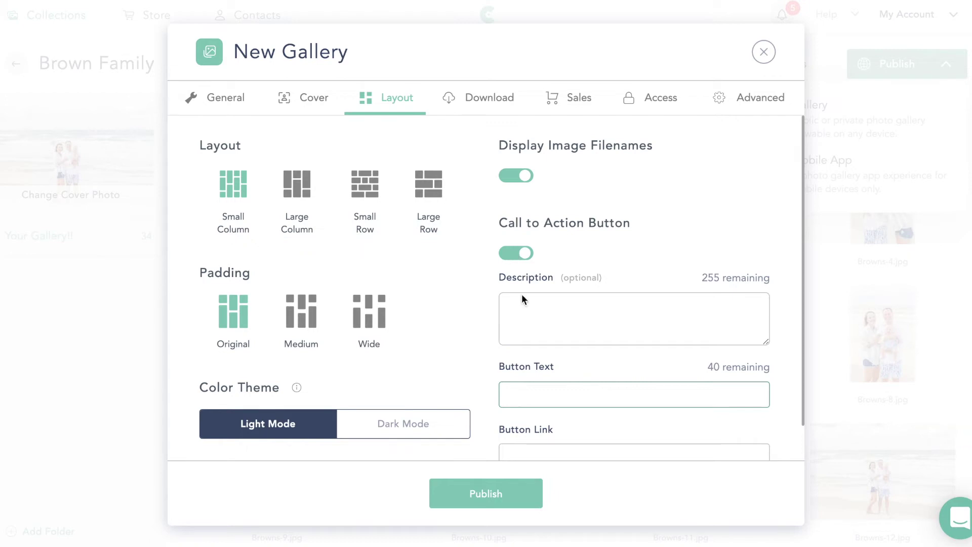
{"action": "scroll", "coordinate": [603, 379], "scroll_direction": "down", "scroll_amount": 1}
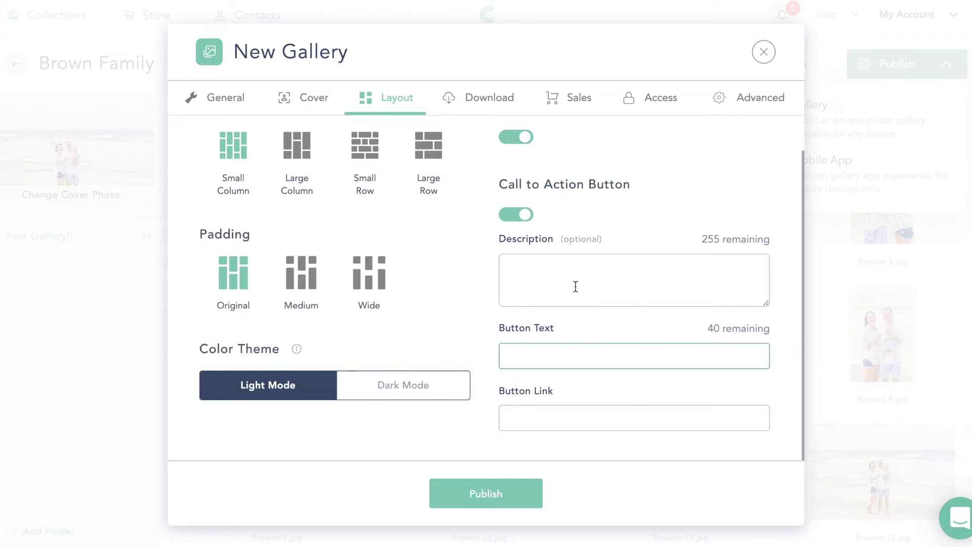
{"action": "left_click", "coordinate": [522, 145]}
{"action": "left_click", "coordinate": [522, 145]}
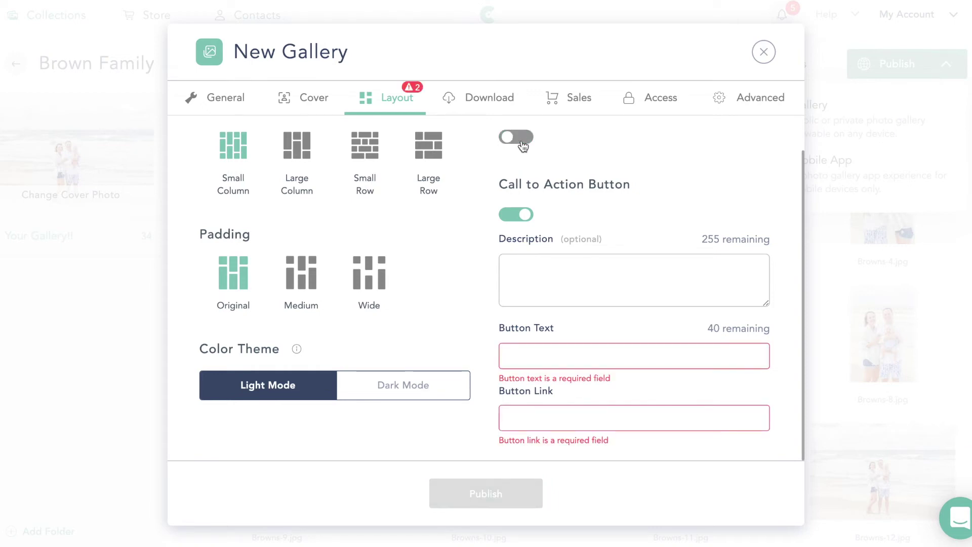
{"action": "left_click", "coordinate": [516, 143]}
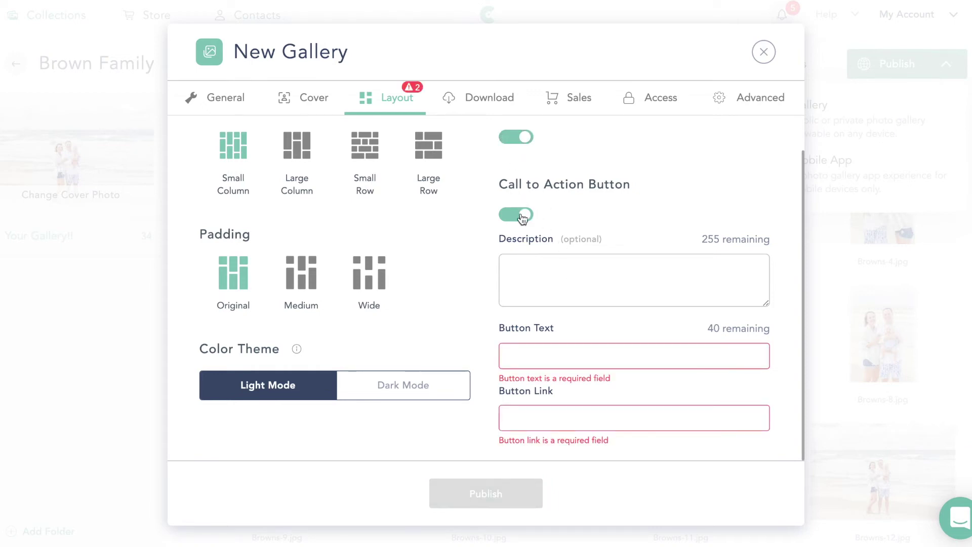
{"action": "left_click", "coordinate": [521, 214]}
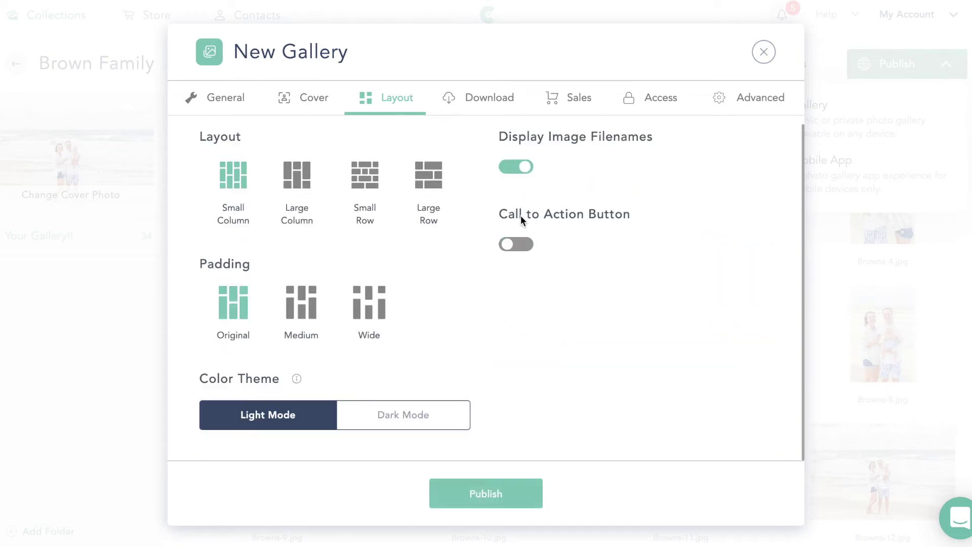
Leave gallery downloads disabled and set the sales catalog to minis (35).
{"action": "left_click", "coordinate": [482, 99]}
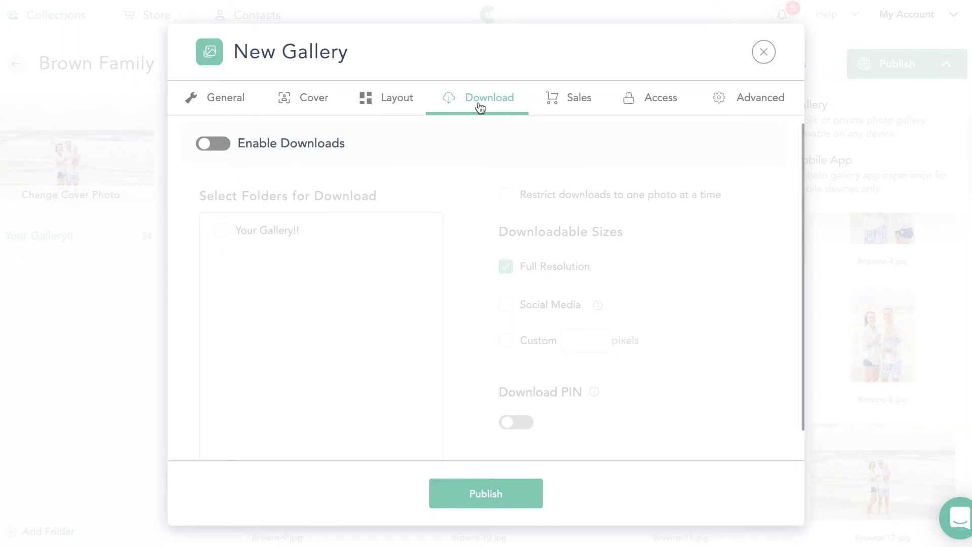
{"action": "left_click", "coordinate": [578, 110]}
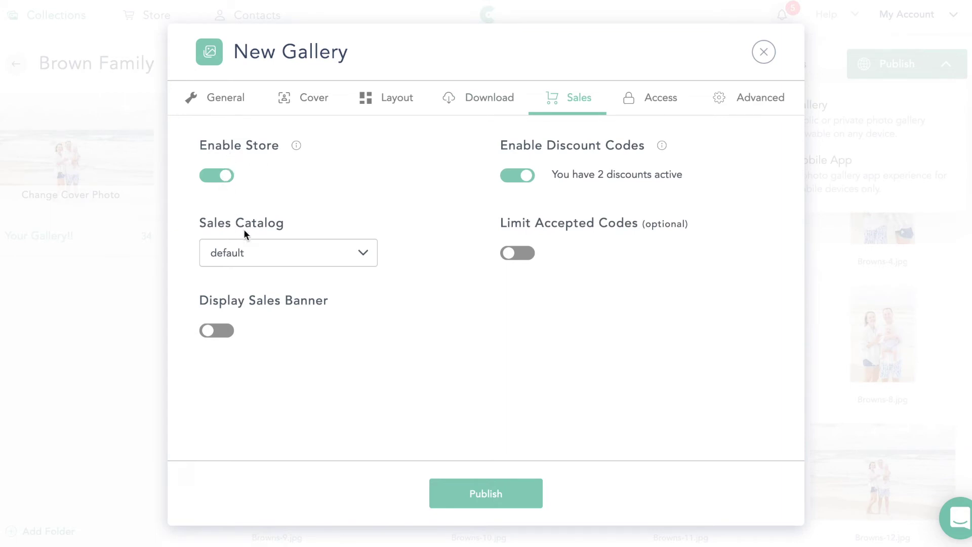
{"action": "left_click", "coordinate": [257, 259]}
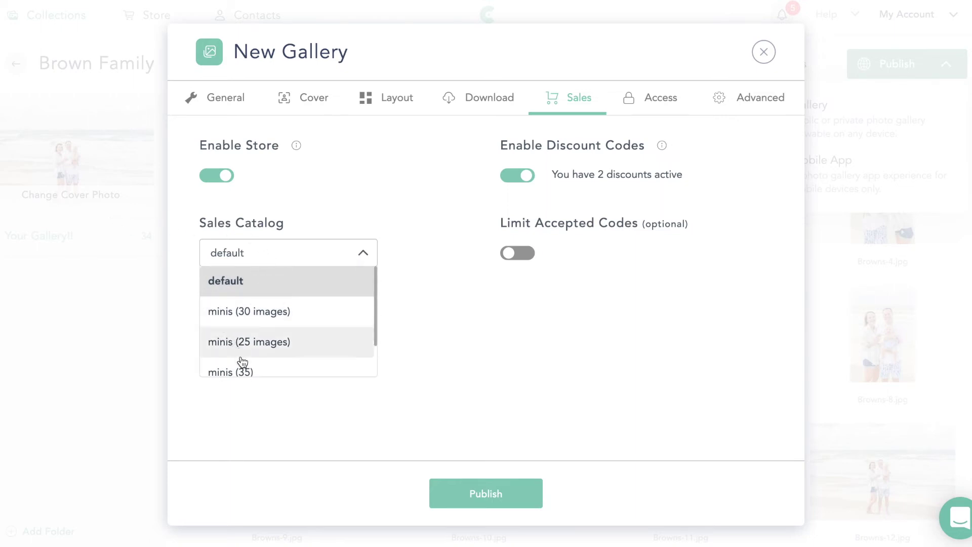
{"action": "scroll", "coordinate": [241, 362], "scroll_direction": "down", "scroll_amount": 2}
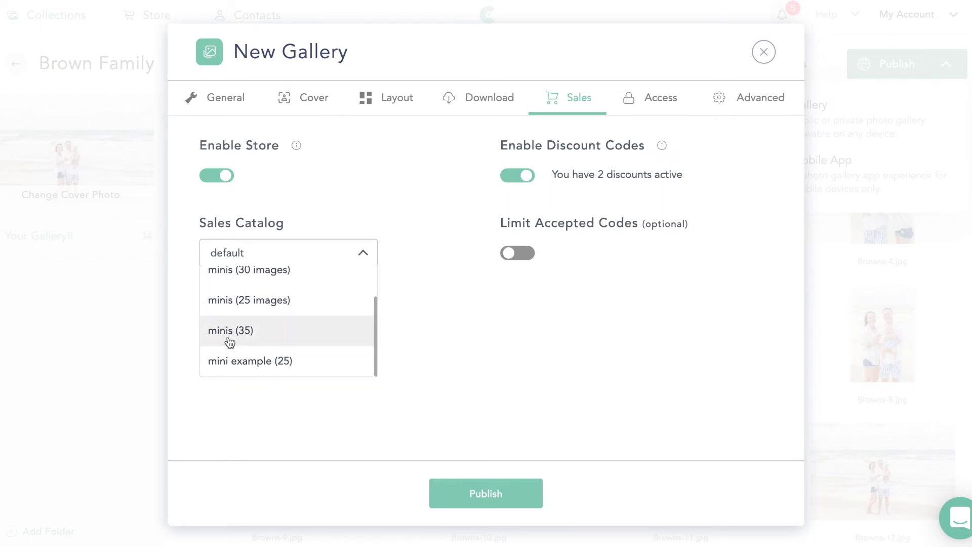
{"action": "left_click", "coordinate": [230, 342]}
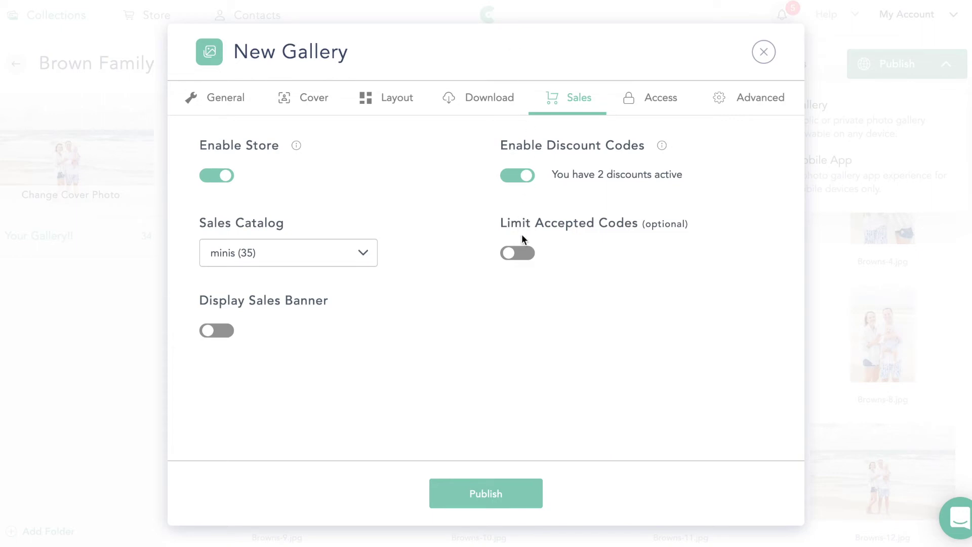
Limit the gallery's accepted discount codes to MINIEXAMPLE only, removing Mini10 from the selection.
{"action": "left_click", "coordinate": [519, 259]}
{"action": "left_click", "coordinate": [613, 256]}
{"action": "left_click", "coordinate": [628, 282]}
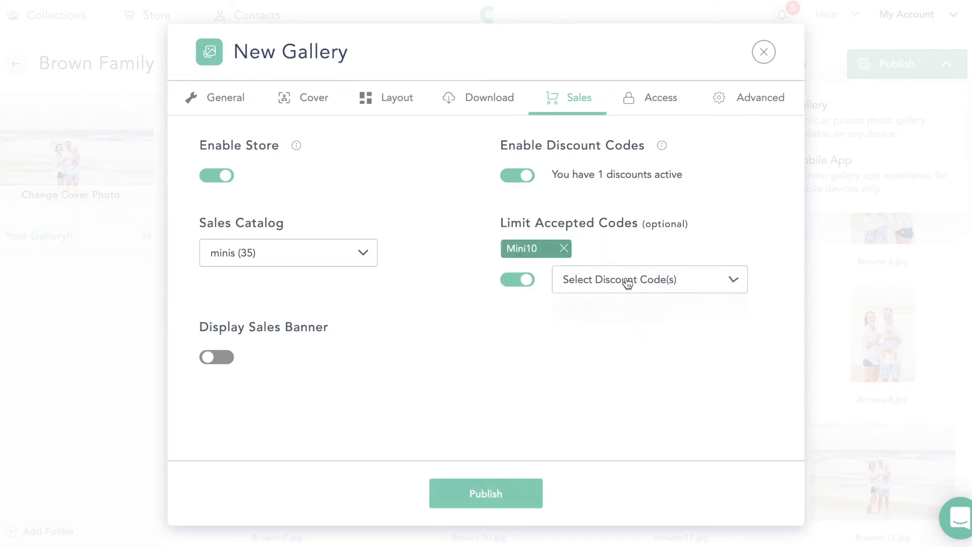
{"action": "left_click", "coordinate": [578, 289]}
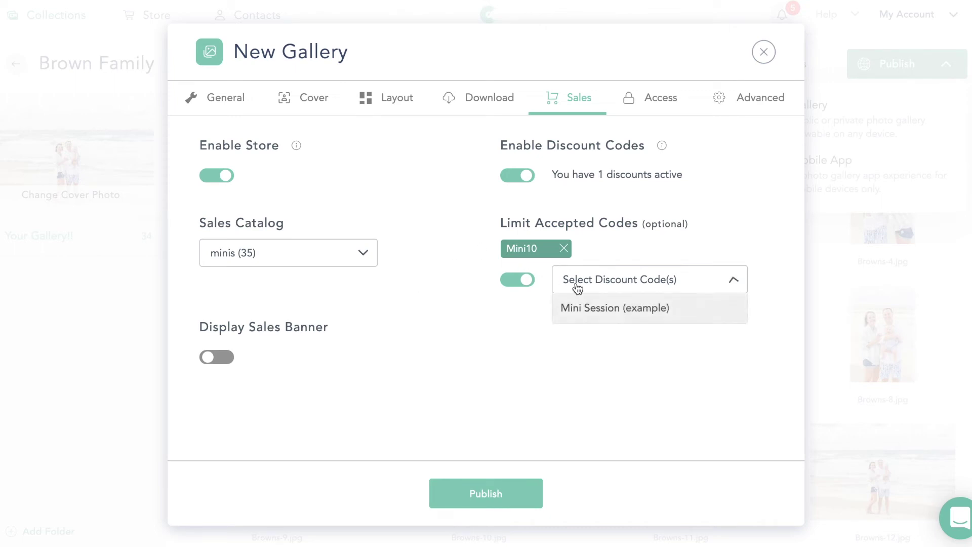
{"action": "left_click", "coordinate": [592, 315]}
{"action": "left_click", "coordinate": [563, 249]}
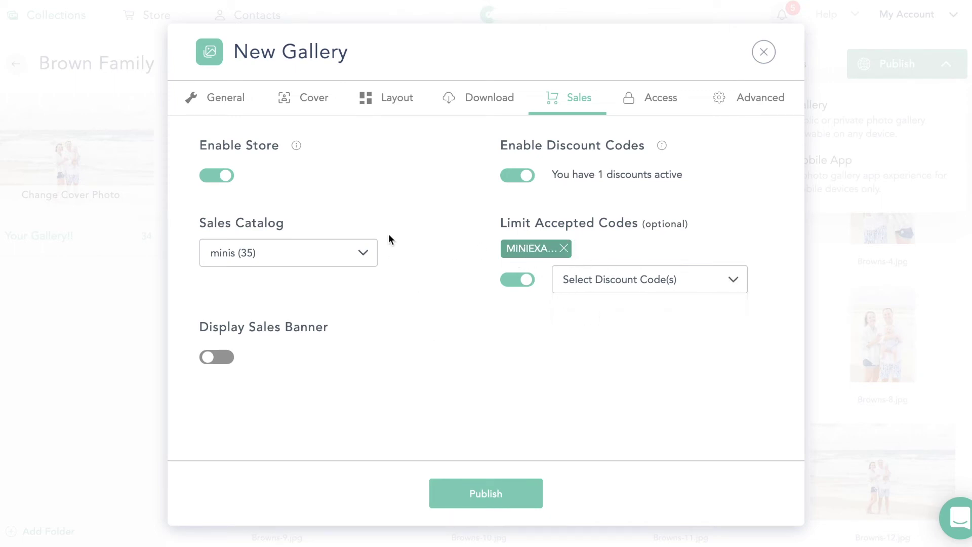
Enable the sales banner with the text "USE MINIEXAMPLE FOR YOUR 10 FREE IMAGES!" and the megaphone icon.
{"action": "left_click", "coordinate": [221, 357]}
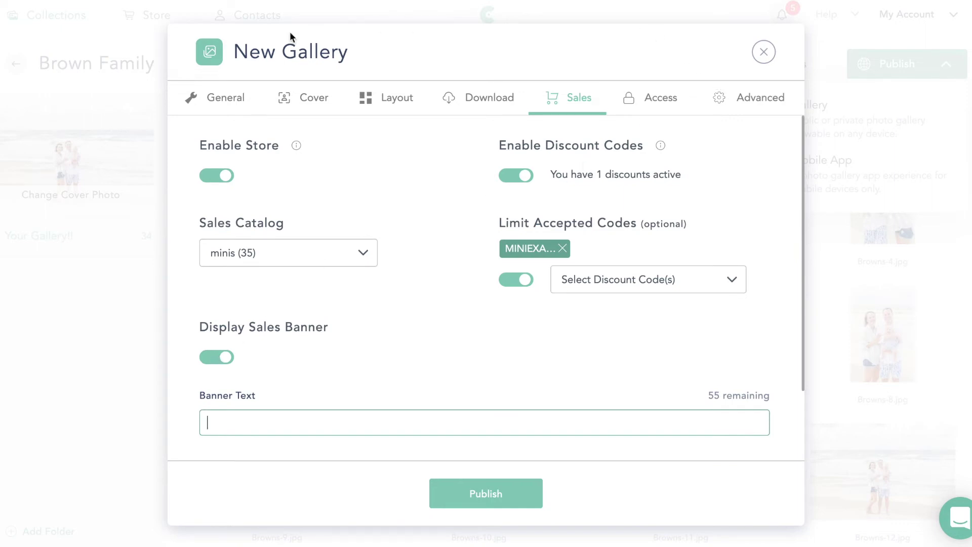
{"action": "scroll", "coordinate": [302, 356], "scroll_direction": "down", "scroll_amount": 2}
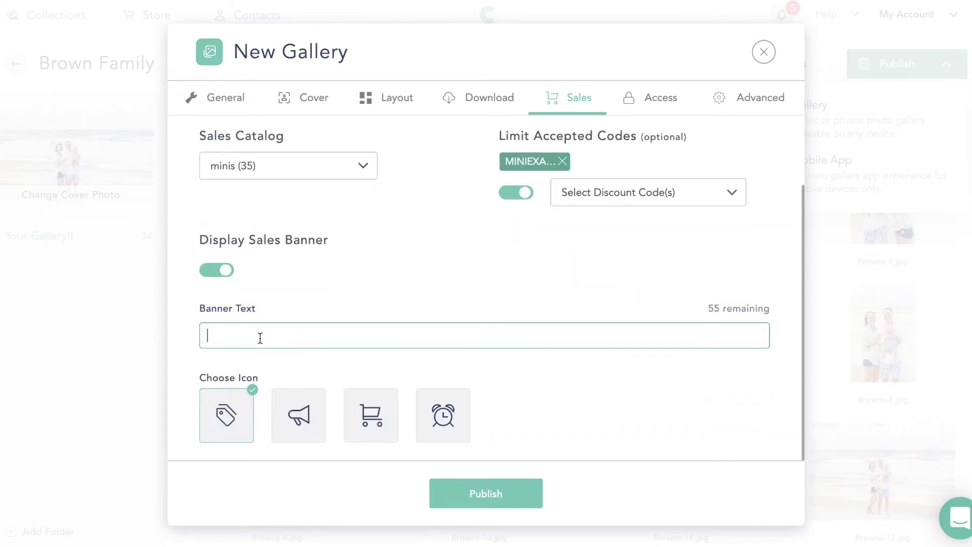
{"action": "type", "text": "USE MINIEXAMPLE FO"}
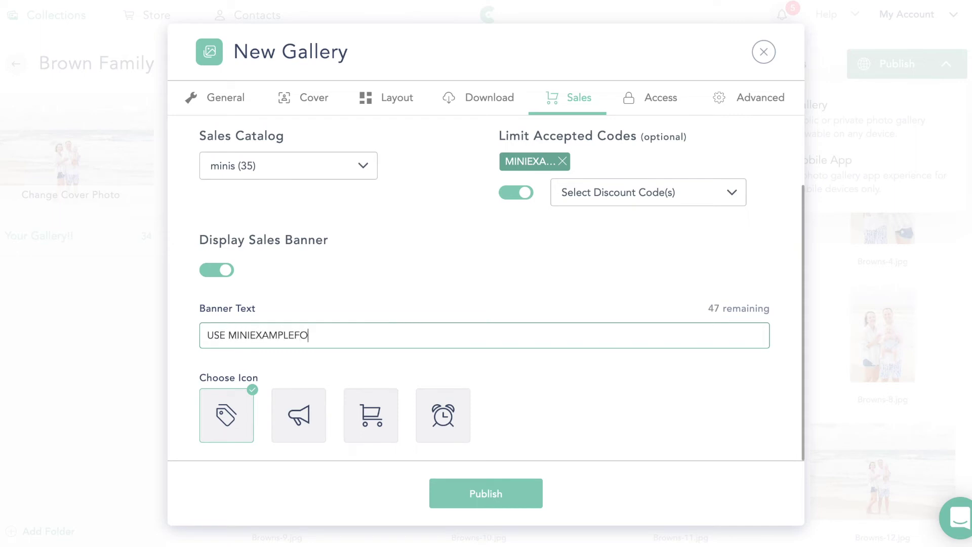
{"action": "key", "text": "BackSpace"}
{"action": "type", "text": "OR YOUR 10 IMAGES!"}
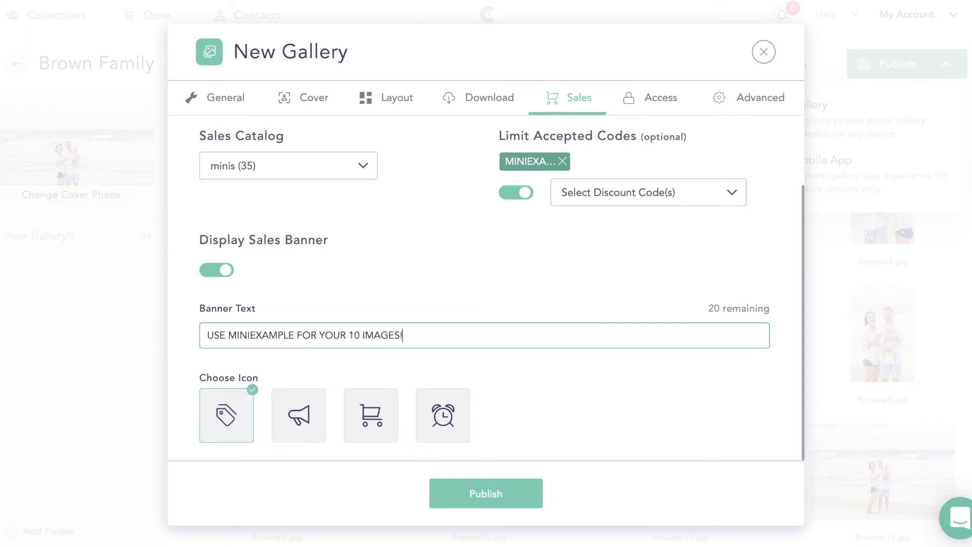
{"action": "left_click", "coordinate": [365, 337]}
{"action": "type", "text": "FREE"}
{"action": "left_click", "coordinate": [368, 429]}
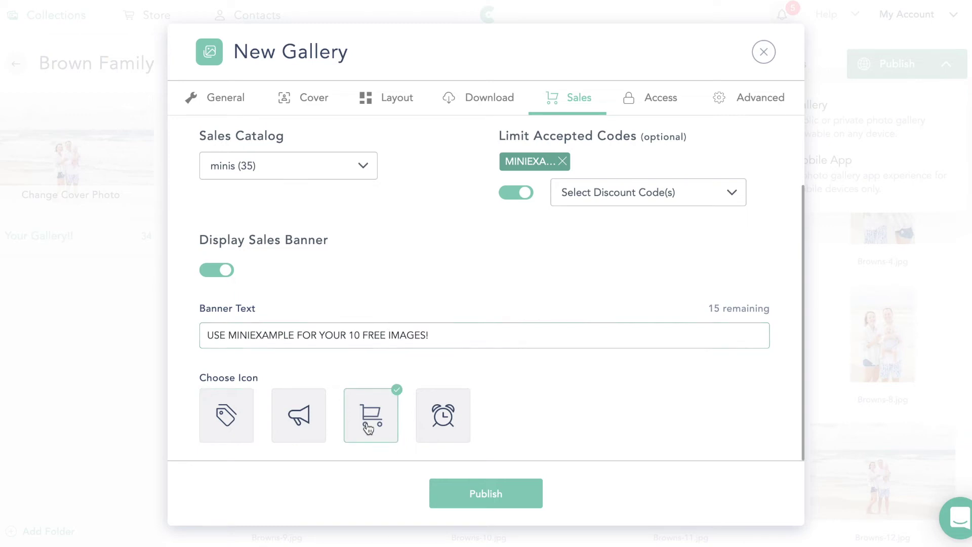
{"action": "left_click", "coordinate": [298, 419]}
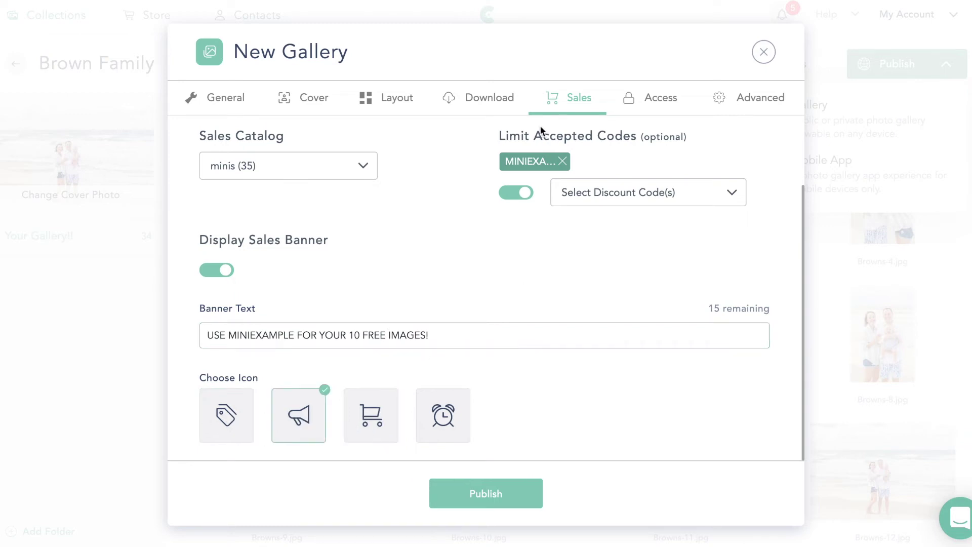
Enable watermarking for gallery images using the first logo watermark, and leave the expiration date switched off.
{"action": "left_click", "coordinate": [647, 100]}
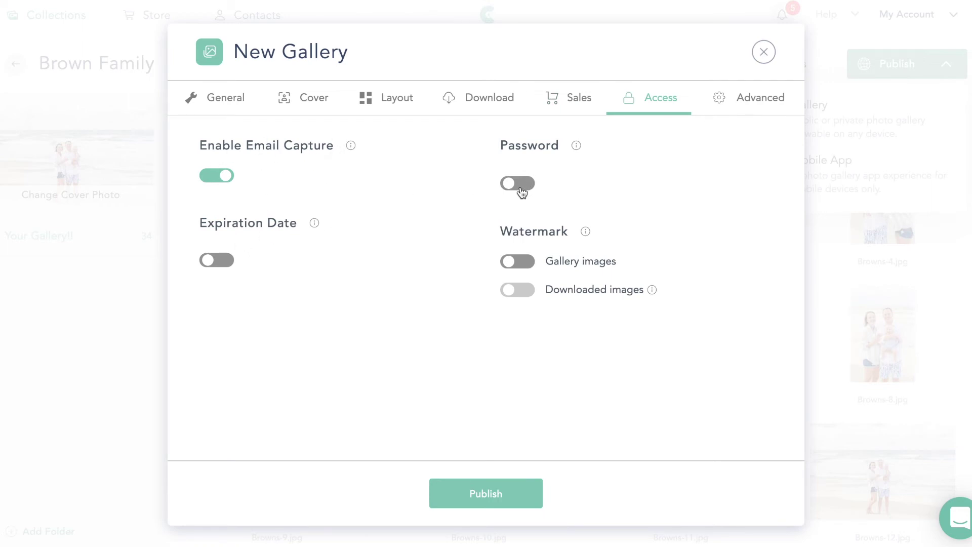
{"action": "left_click", "coordinate": [523, 270]}
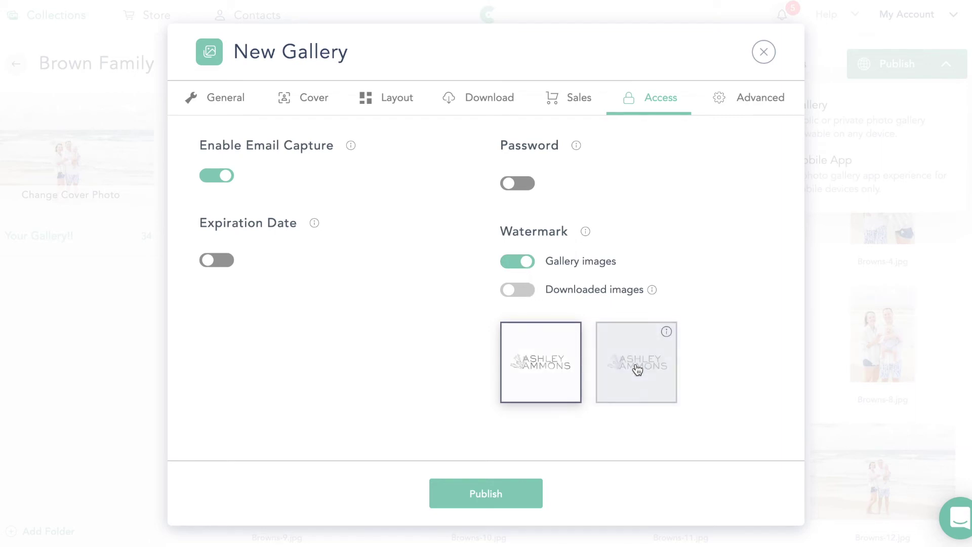
{"action": "left_click", "coordinate": [637, 358]}
{"action": "left_click", "coordinate": [552, 371]}
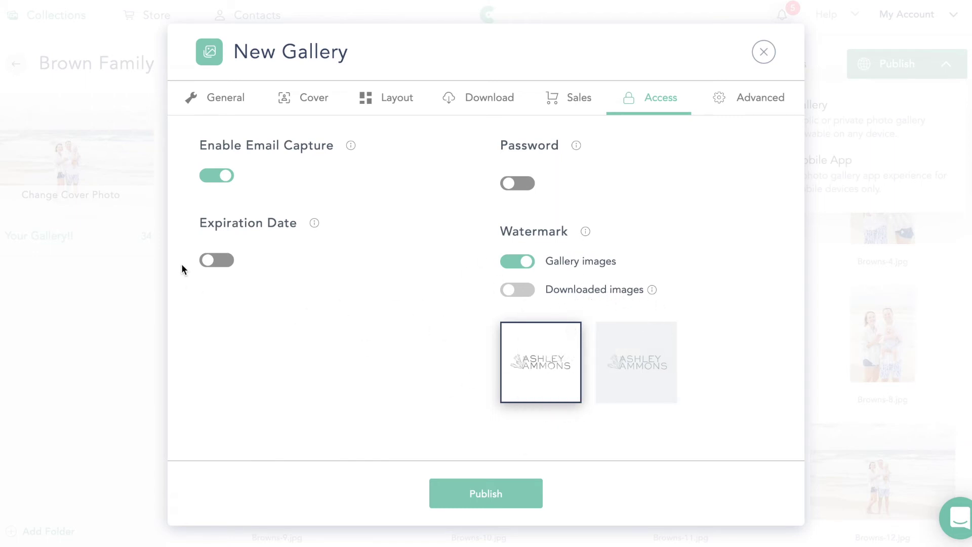
{"action": "left_click", "coordinate": [213, 262]}
{"action": "left_click", "coordinate": [214, 264]}
Look over the advanced gallery settings, leave them unchanged, and publish the gallery.
{"action": "left_click", "coordinate": [751, 106]}
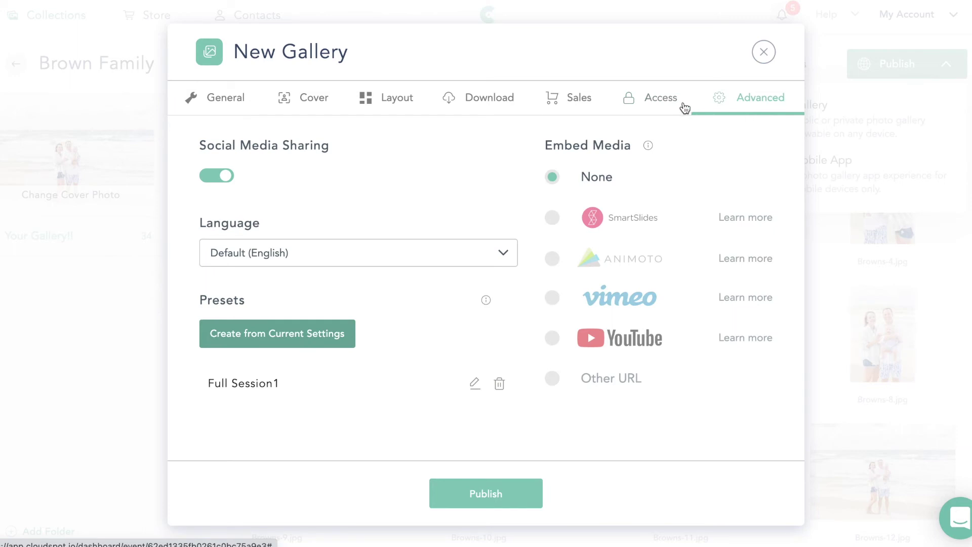
{"action": "left_click", "coordinate": [681, 108]}
{"action": "left_click", "coordinate": [498, 490]}
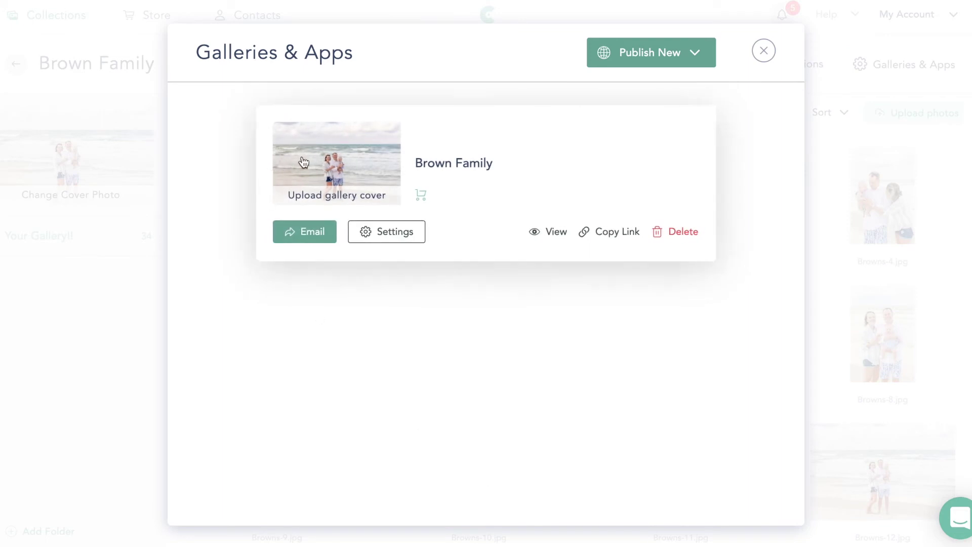
Copy the published gallery's link and look at its email recipients form, closing it without sending.
{"action": "left_click", "coordinate": [598, 233]}
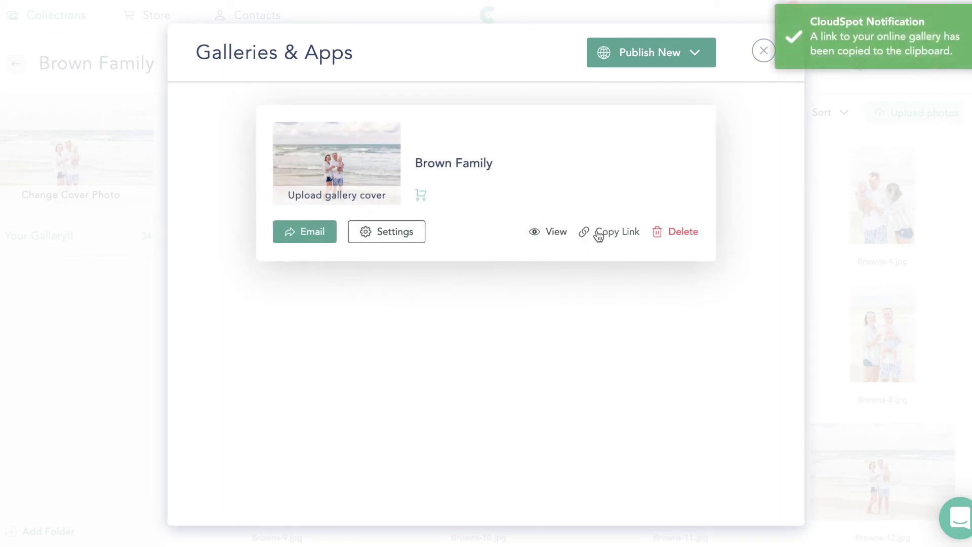
{"action": "left_click", "coordinate": [296, 234]}
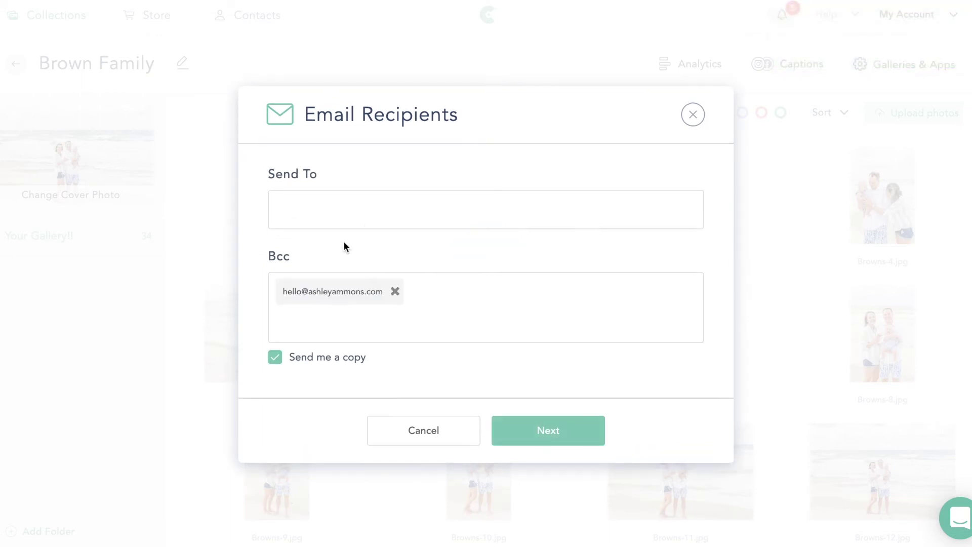
{"action": "left_click", "coordinate": [693, 115]}
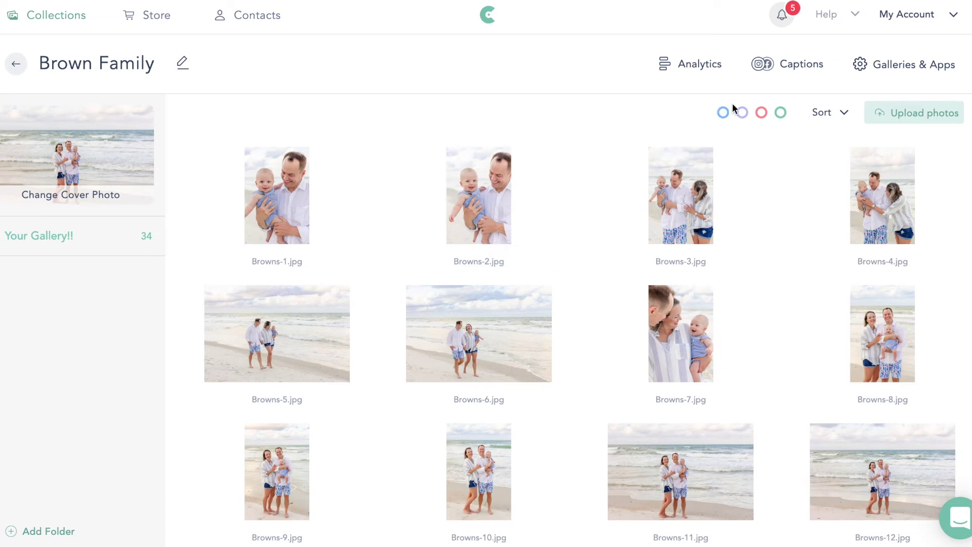
Copy the gallery's link from the published galleries list and view the live gallery.
{"action": "left_click", "coordinate": [901, 68]}
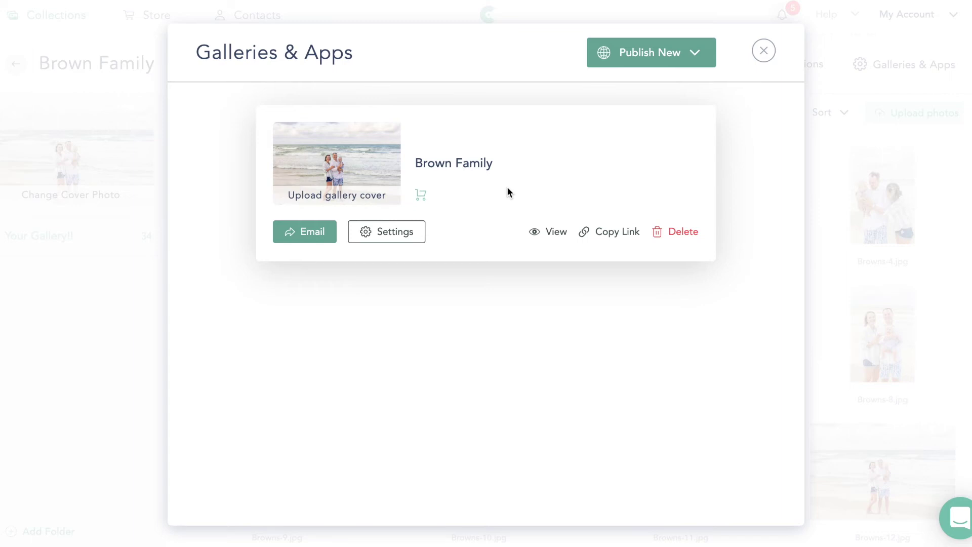
{"action": "left_click", "coordinate": [592, 233]}
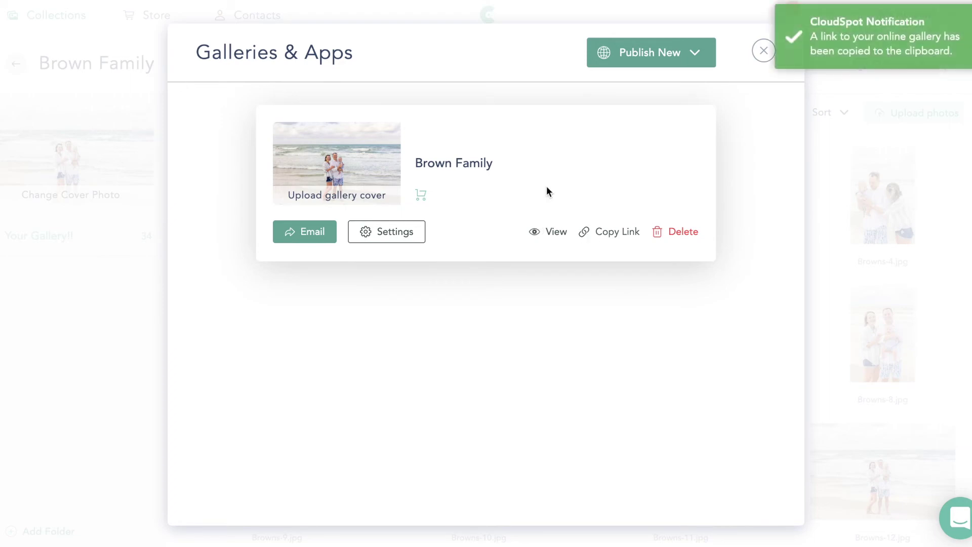
{"action": "left_click", "coordinate": [543, 227]}
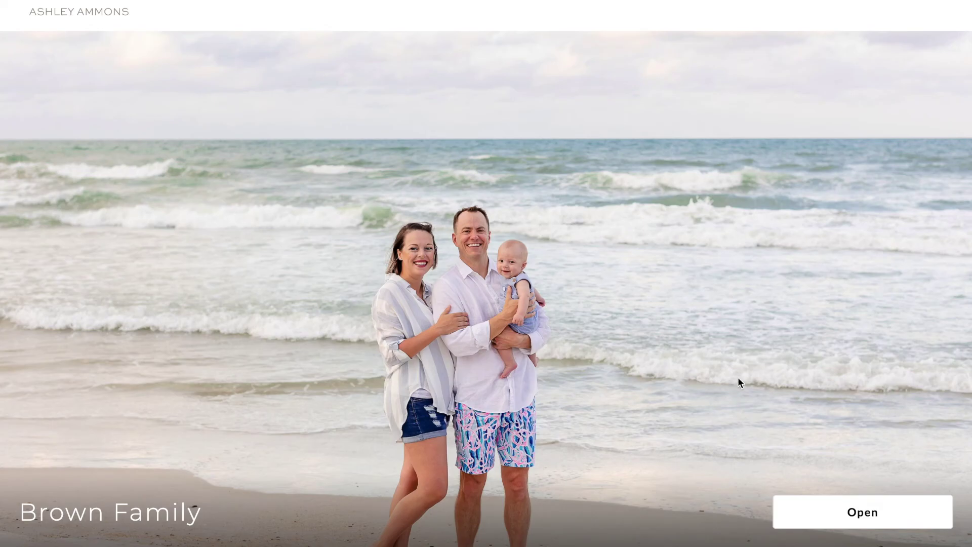
Enter the gallery from its cover page and examine the sales banner, image options and watermarked photos.
{"action": "left_click", "coordinate": [827, 508]}
{"action": "left_click", "coordinate": [379, 250]}
{"action": "left_click", "coordinate": [445, 305]}
{"action": "left_click", "coordinate": [537, 378]}
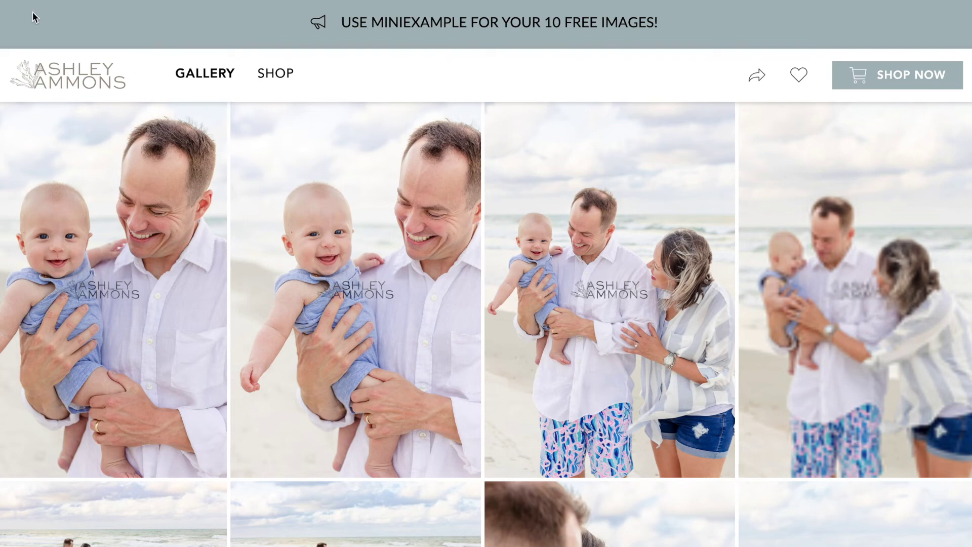
{"action": "mouse_move", "coordinate": [491, 188]}
{"action": "mouse_move", "coordinate": [420, 159]}
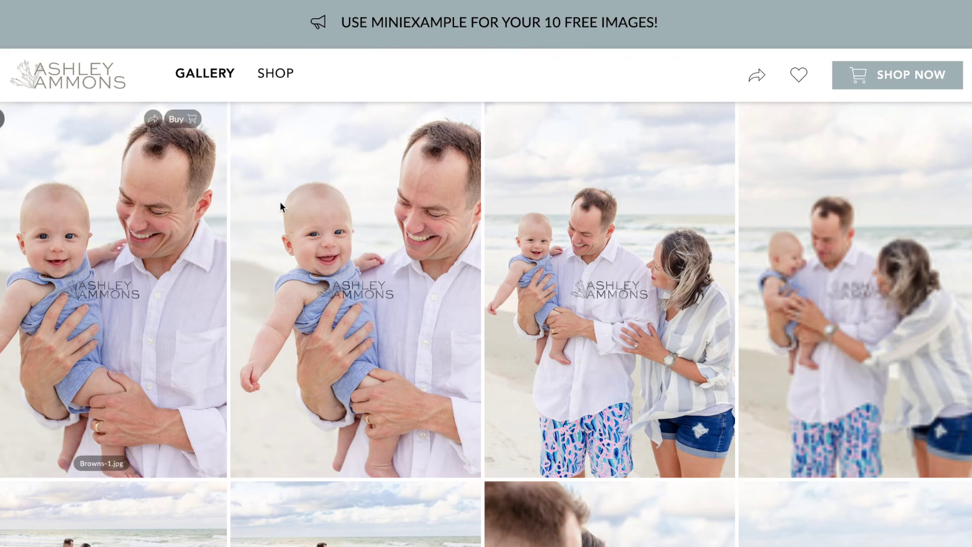
{"action": "scroll", "coordinate": [397, 319], "scroll_direction": "down", "scroll_amount": 3}
{"action": "scroll", "coordinate": [397, 324], "scroll_direction": "down", "scroll_amount": 3}
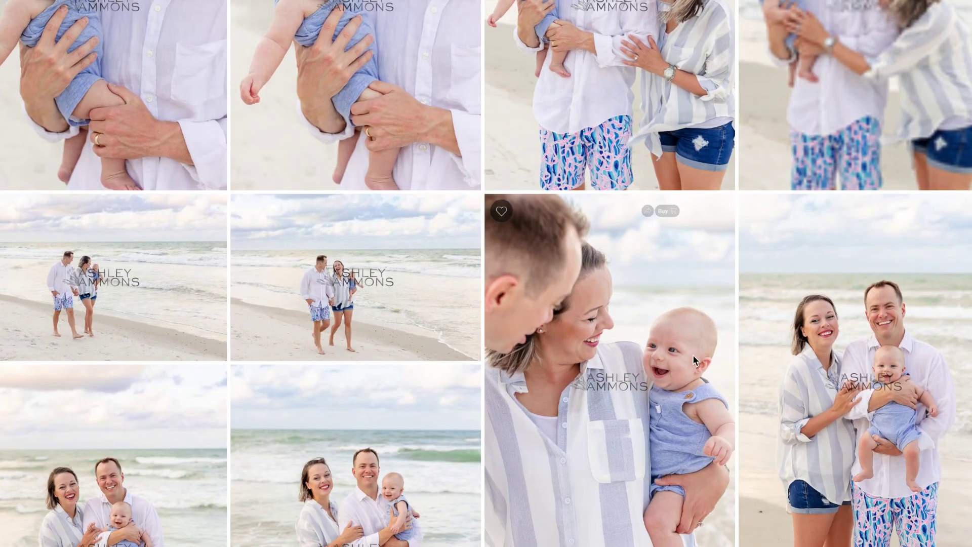
{"action": "scroll", "coordinate": [748, 373], "scroll_direction": "down", "scroll_amount": 6}
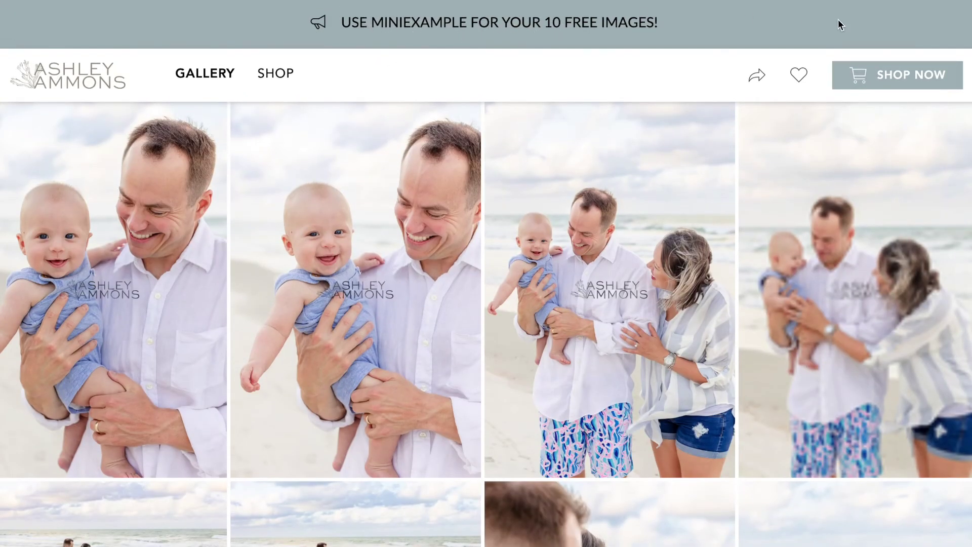
Open the gallery's shop and look through the digital, prints, wall art and albums products.
{"action": "left_click", "coordinate": [854, 76]}
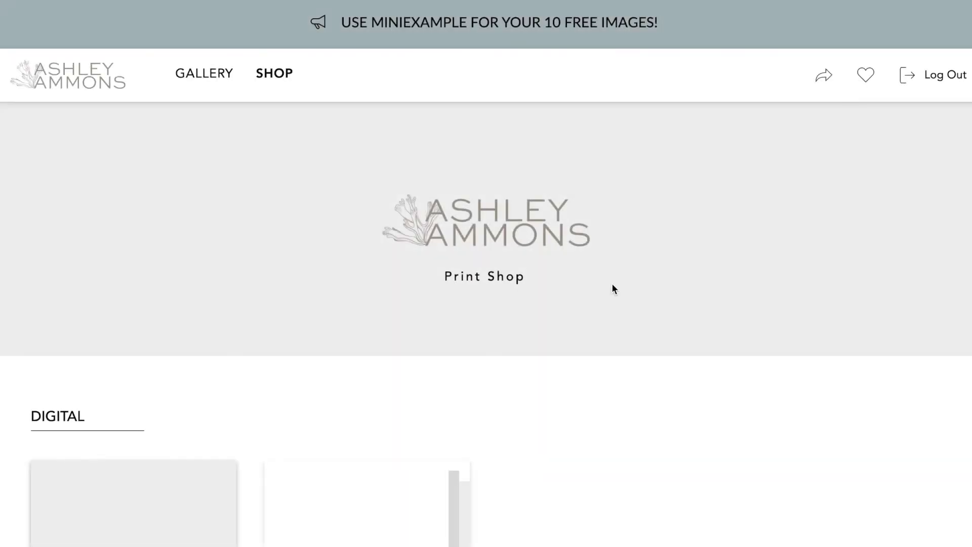
{"action": "scroll", "coordinate": [437, 343], "scroll_direction": "down", "scroll_amount": 5}
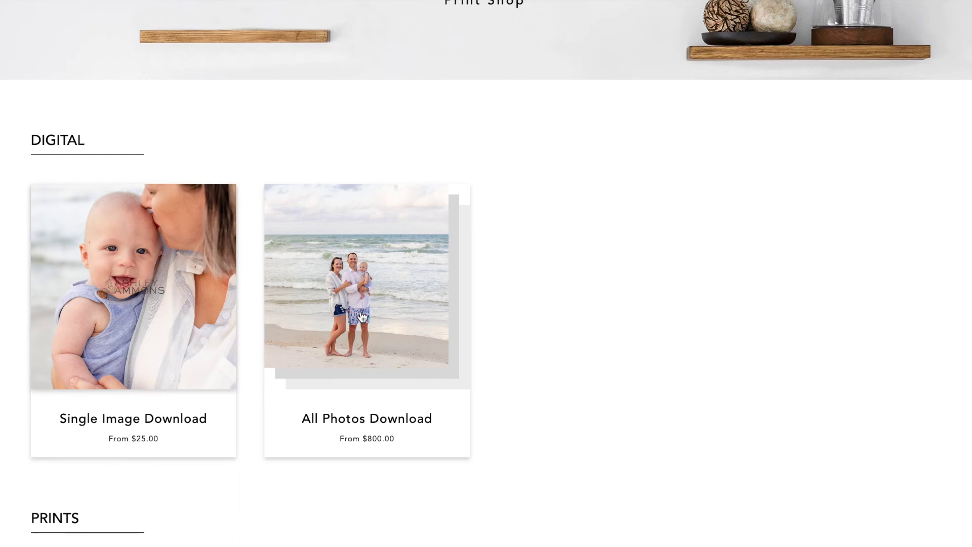
{"action": "scroll", "coordinate": [362, 316], "scroll_direction": "down", "scroll_amount": 8}
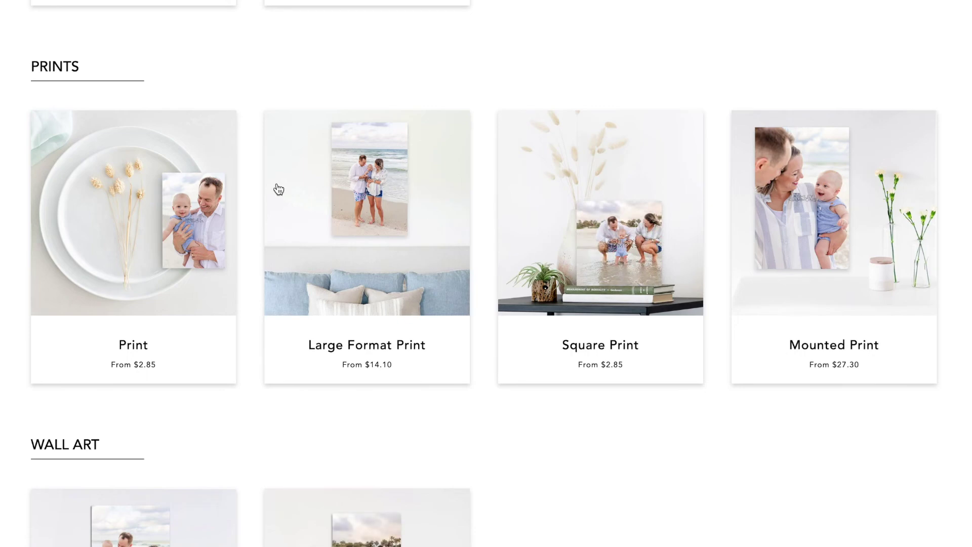
{"action": "scroll", "coordinate": [181, 266], "scroll_direction": "down", "scroll_amount": 4}
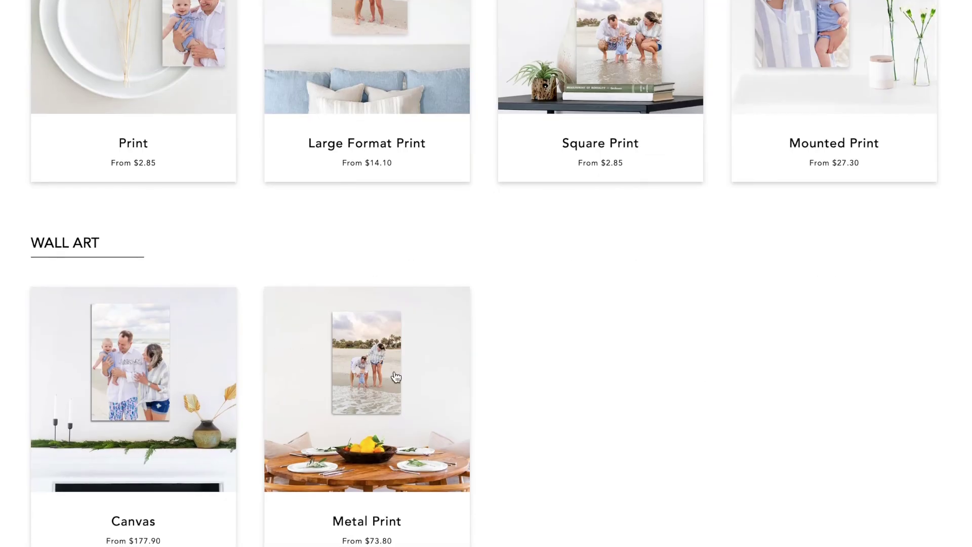
{"action": "scroll", "coordinate": [396, 377], "scroll_direction": "down", "scroll_amount": 3}
{"action": "scroll", "coordinate": [396, 375], "scroll_direction": "down", "scroll_amount": 8}
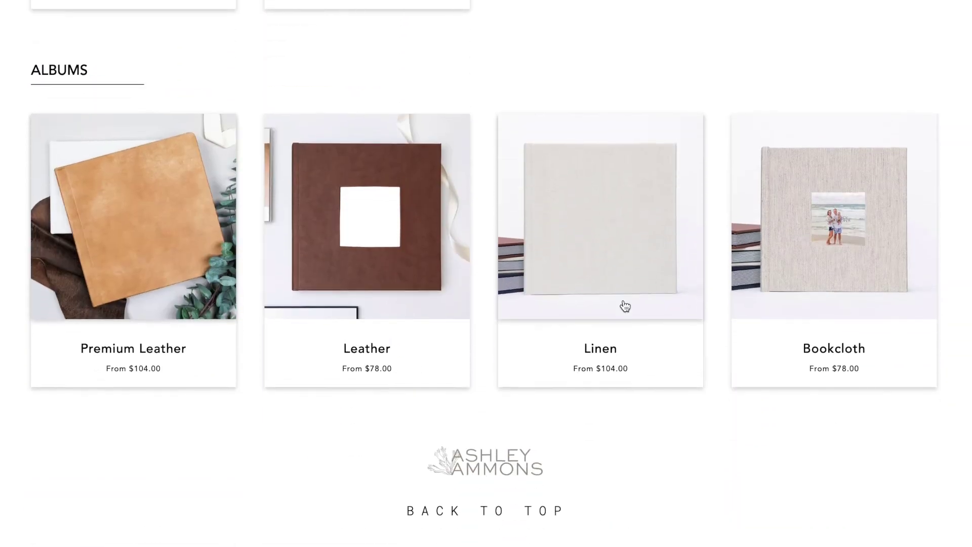
{"action": "scroll", "coordinate": [442, 405], "scroll_direction": "up", "scroll_amount": 10}
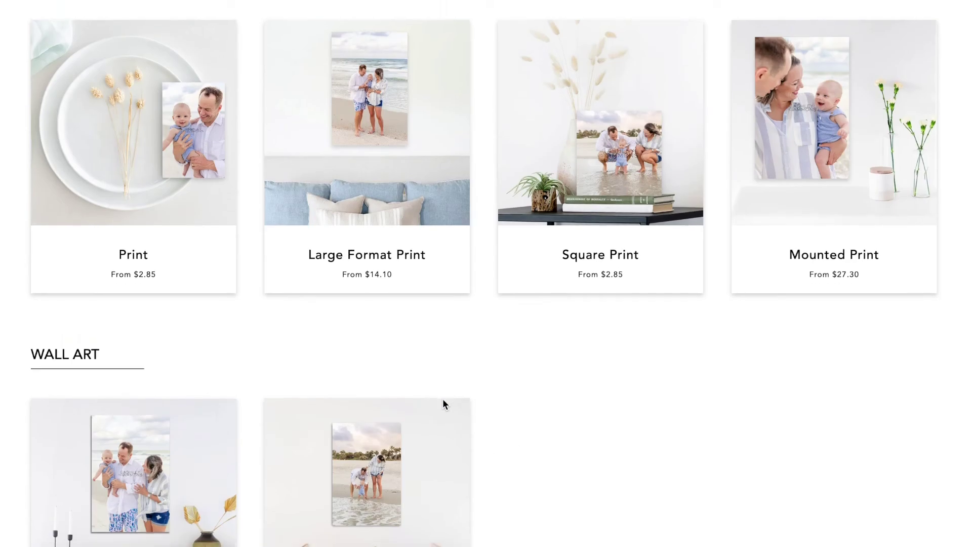
{"action": "scroll", "coordinate": [443, 401], "scroll_direction": "up", "scroll_amount": 4}
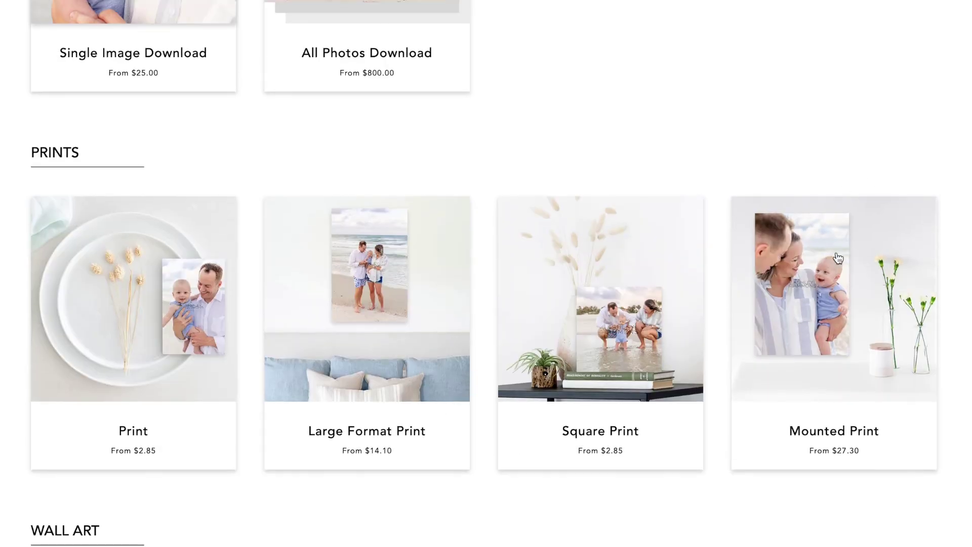
{"action": "scroll", "coordinate": [505, 157], "scroll_direction": "up", "scroll_amount": 6}
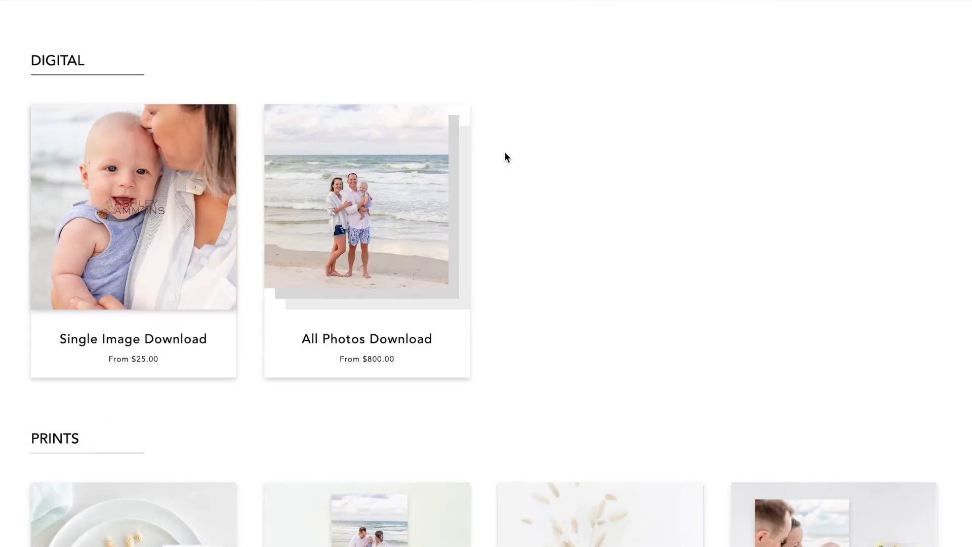
{"action": "scroll", "coordinate": [505, 157], "scroll_direction": "down", "scroll_amount": 8}
{"action": "scroll", "coordinate": [506, 159], "scroll_direction": "down", "scroll_amount": 6}
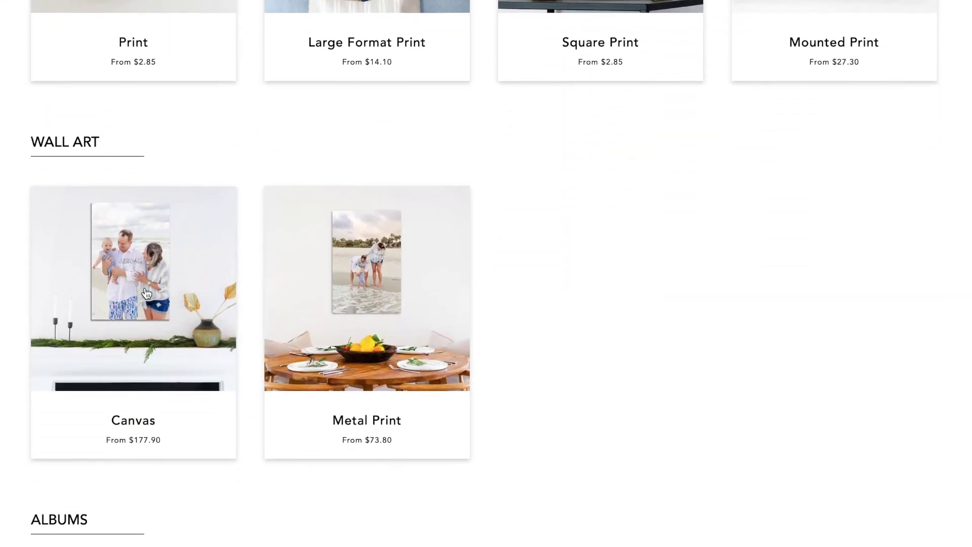
Preview the canvas product with the first photo at 30 x 40, and return to the gallery.
{"action": "left_click", "coordinate": [147, 293]}
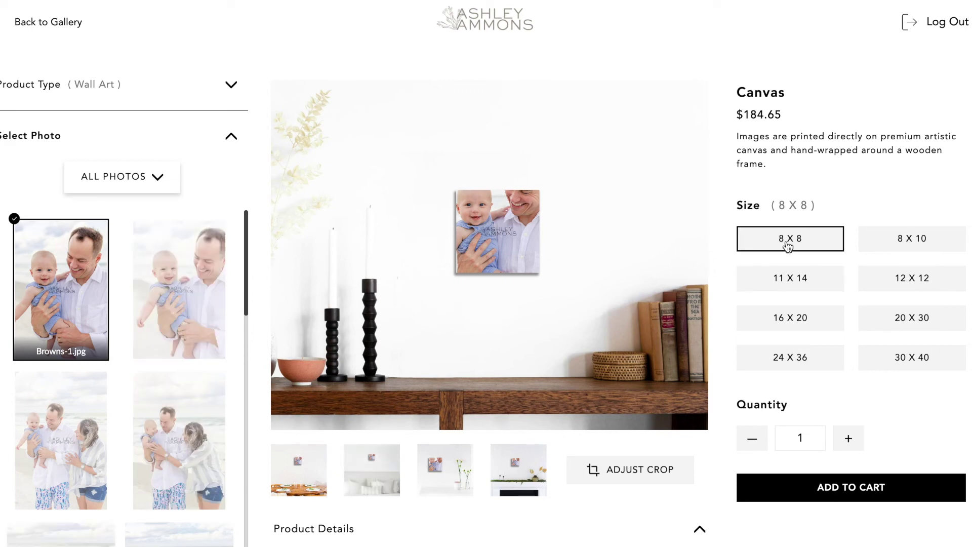
{"action": "left_click", "coordinate": [892, 355]}
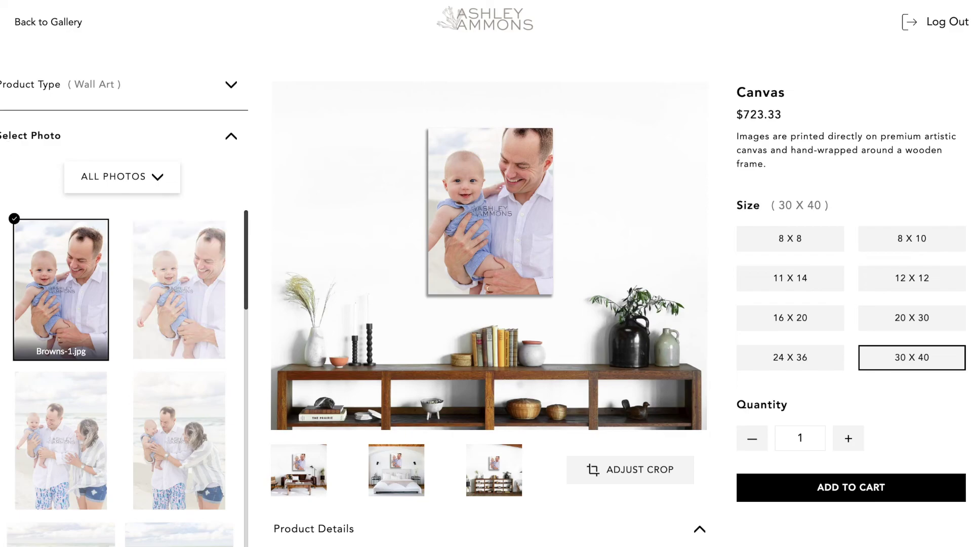
{"action": "left_click", "coordinate": [25, 21]}
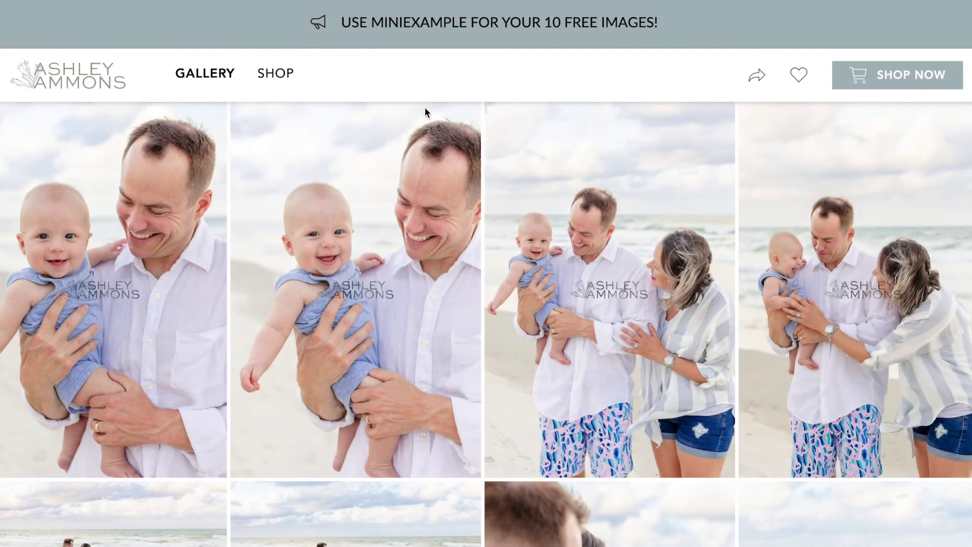
Examine the Single Image Download product in the shop, including its photo folder filter and product types, and return to the gallery.
{"action": "left_click", "coordinate": [873, 85]}
{"action": "scroll", "coordinate": [327, 345], "scroll_direction": "down", "scroll_amount": 5}
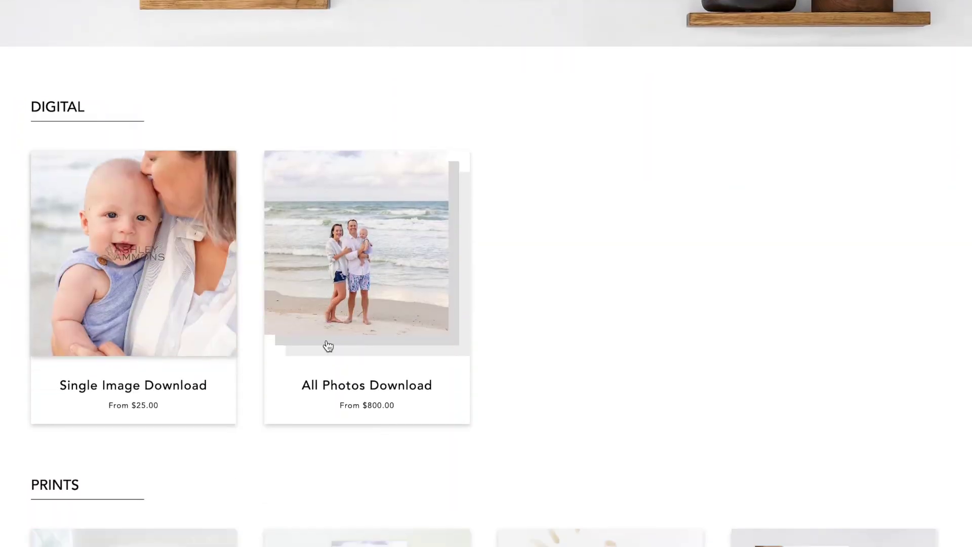
{"action": "left_click", "coordinate": [125, 310]}
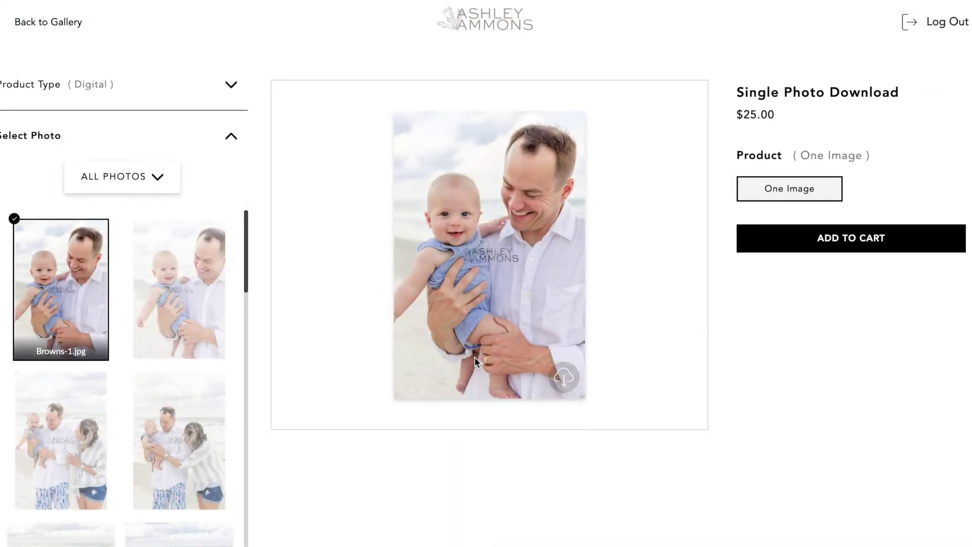
{"action": "left_click", "coordinate": [155, 189]}
{"action": "left_click", "coordinate": [150, 190]}
{"action": "scroll", "coordinate": [150, 346], "scroll_direction": "down", "scroll_amount": 5}
{"action": "scroll", "coordinate": [150, 346], "scroll_direction": "up", "scroll_amount": 5}
{"action": "left_click", "coordinate": [231, 84]}
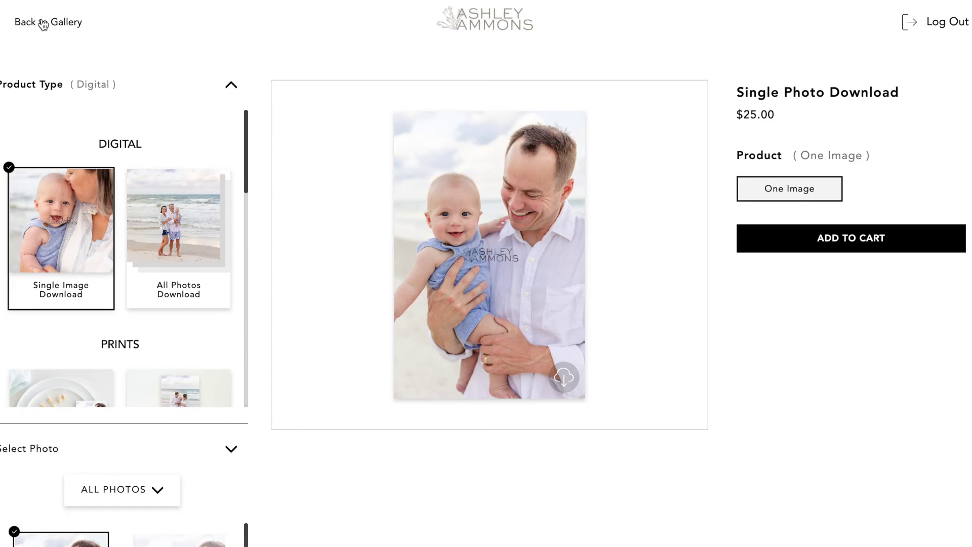
{"action": "left_click", "coordinate": [42, 22]}
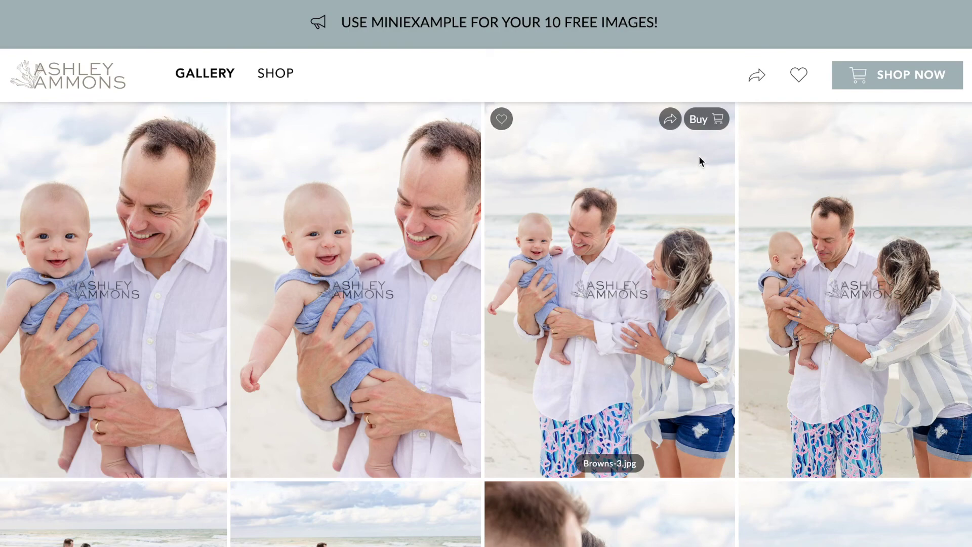
Reopen the Single Image Download product from the shop and add Browns-1.jpg to the cart.
{"action": "left_click", "coordinate": [929, 75]}
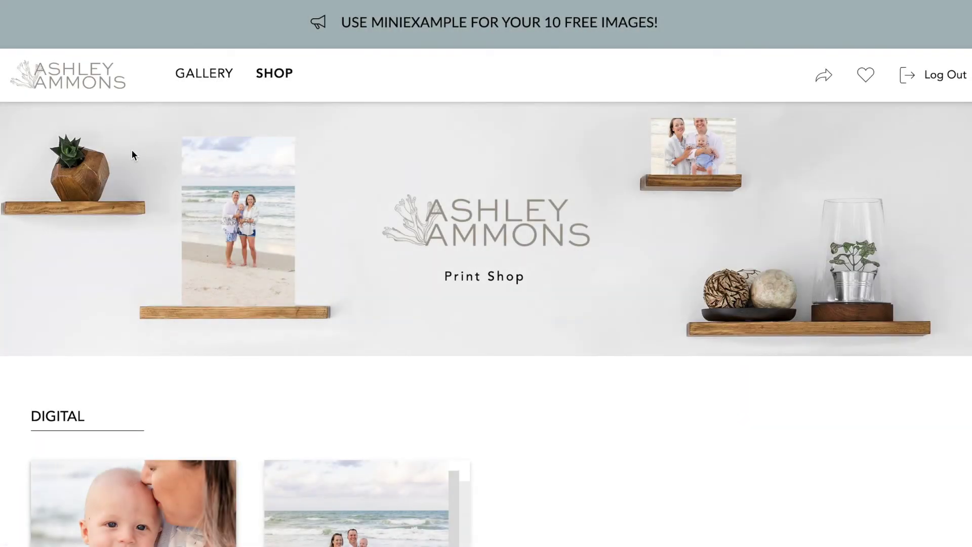
{"action": "scroll", "coordinate": [97, 334], "scroll_direction": "down", "scroll_amount": 6}
{"action": "left_click", "coordinate": [133, 232]}
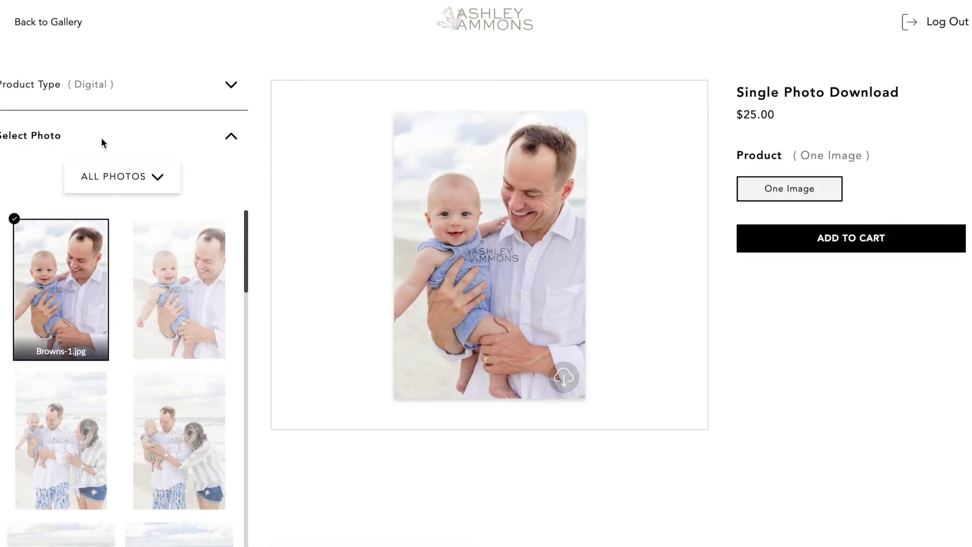
{"action": "left_click", "coordinate": [135, 176]}
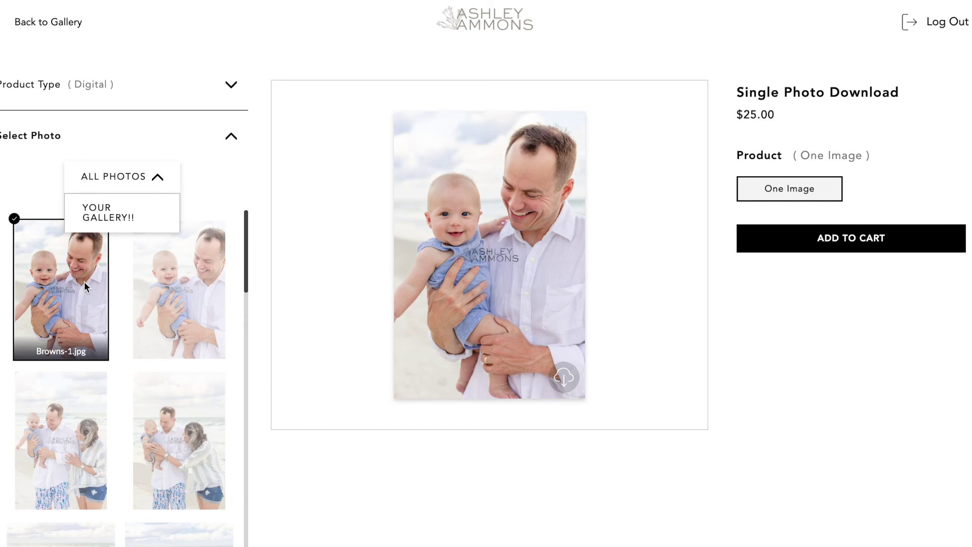
{"action": "left_click", "coordinate": [91, 312]}
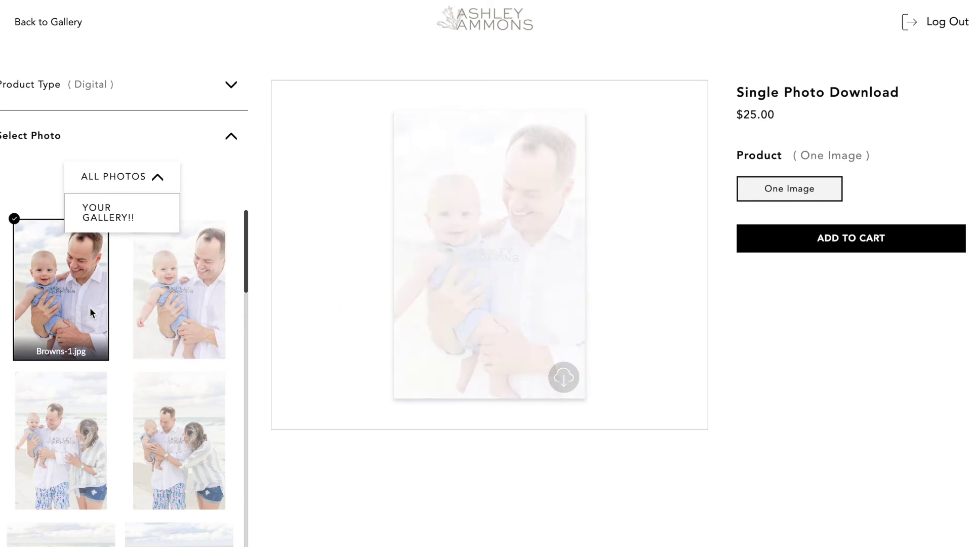
{"action": "left_click", "coordinate": [851, 238]}
Add single-image downloads of Browns-2.jpg, Browns-3.jpg and Browns-4.jpg to the cart.
{"action": "left_click", "coordinate": [175, 320]}
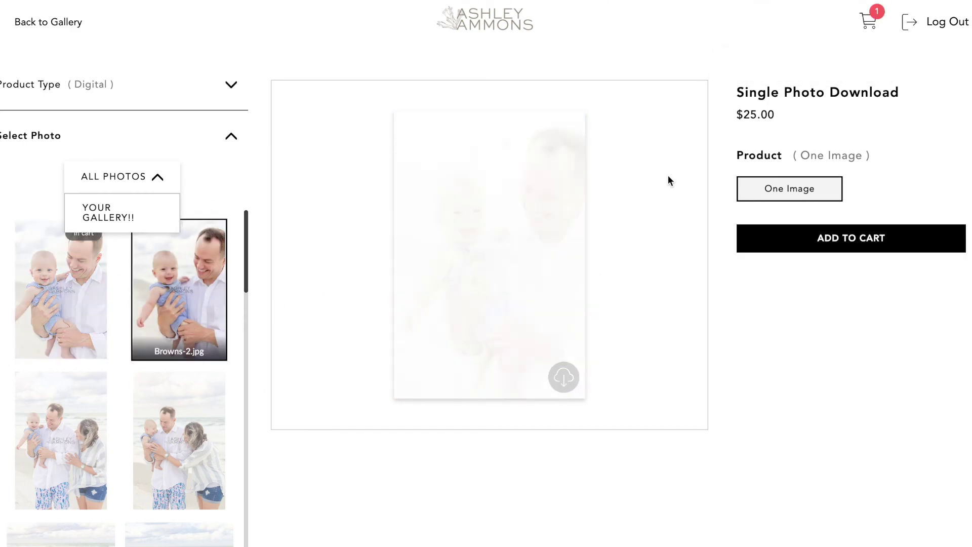
{"action": "left_click", "coordinate": [814, 236]}
{"action": "left_click", "coordinate": [60, 435]}
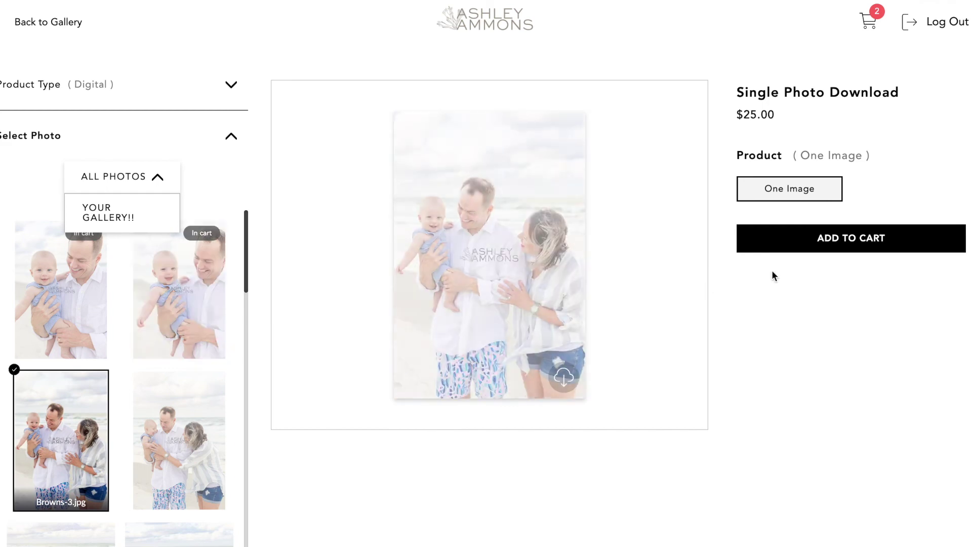
{"action": "left_click", "coordinate": [765, 248]}
{"action": "left_click", "coordinate": [147, 458]}
{"action": "left_click", "coordinate": [889, 244]}
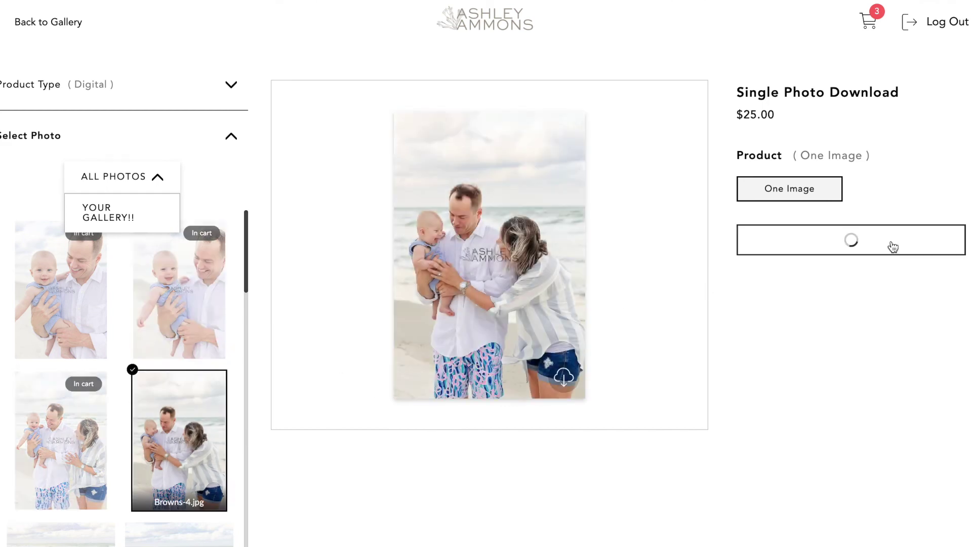
Add single-image downloads of the next four photos, from Browns-5.jpg through the eighth photo, to the cart.
{"action": "scroll", "coordinate": [187, 381], "scroll_direction": "down", "scroll_amount": 3}
{"action": "left_click", "coordinate": [92, 355]}
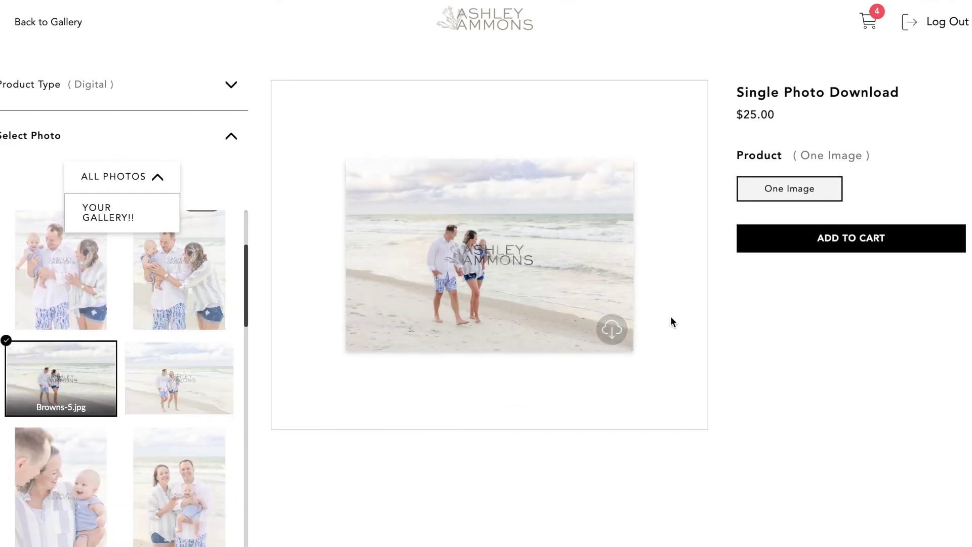
{"action": "left_click", "coordinate": [849, 242]}
{"action": "left_click", "coordinate": [208, 370]}
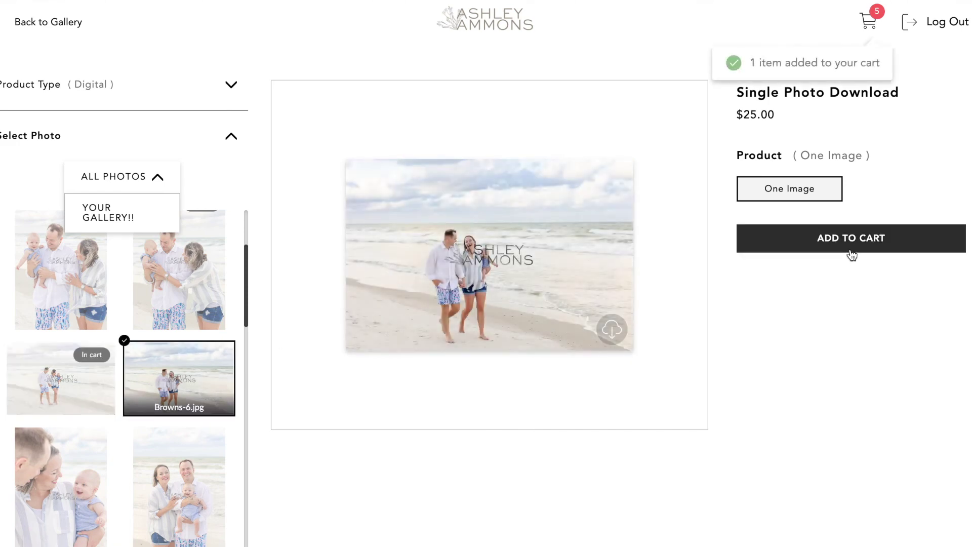
{"action": "left_click", "coordinate": [852, 255]}
{"action": "left_click", "coordinate": [27, 516]}
{"action": "left_click", "coordinate": [874, 238]}
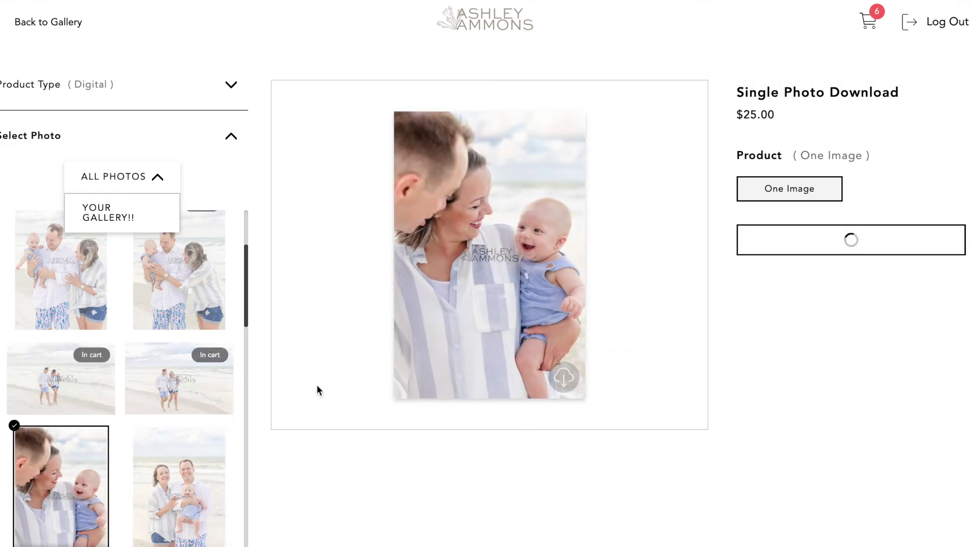
{"action": "left_click", "coordinate": [171, 473]}
{"action": "left_click", "coordinate": [851, 245]}
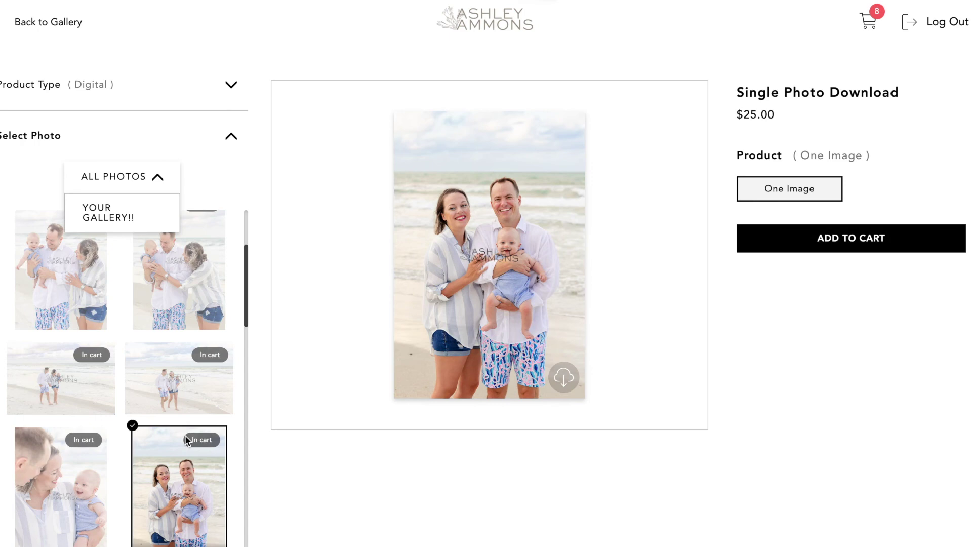
Add single-image downloads of Browns-9.jpg and Browns-10.jpg to the cart.
{"action": "scroll", "coordinate": [96, 461], "scroll_direction": "down", "scroll_amount": 5}
{"action": "left_click", "coordinate": [92, 441]}
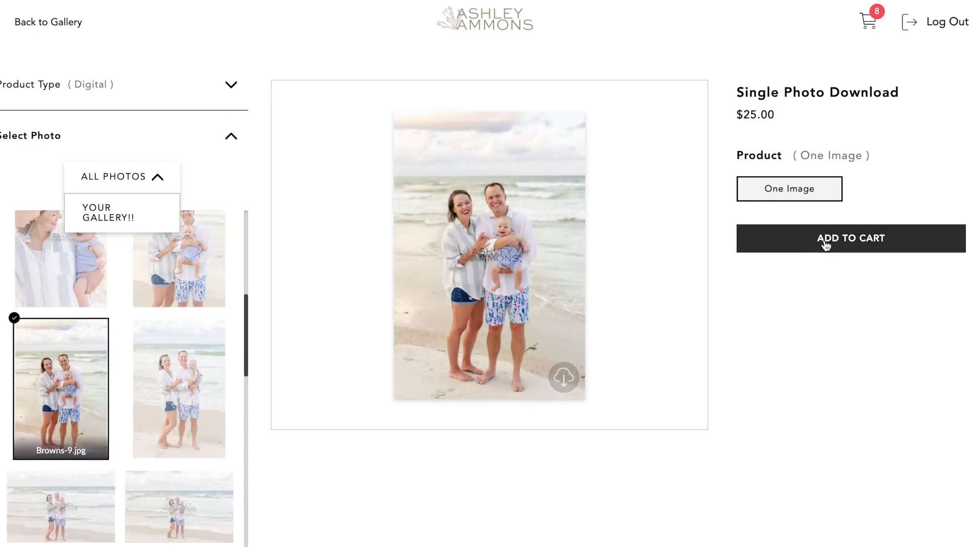
{"action": "left_click", "coordinate": [826, 246]}
{"action": "left_click", "coordinate": [209, 388]}
{"action": "left_click", "coordinate": [848, 236]}
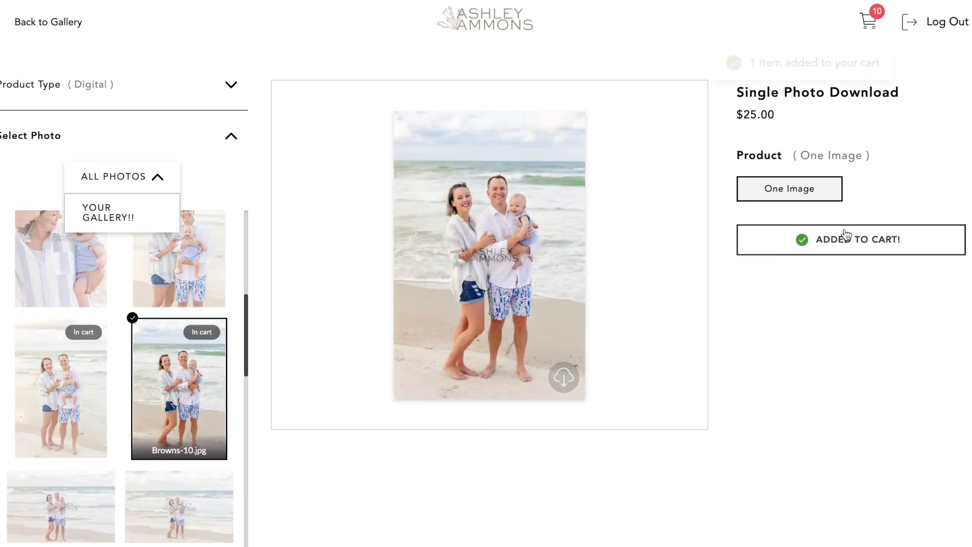
Open the shopping cart and review the single-image downloads in it.
{"action": "left_click", "coordinate": [868, 16]}
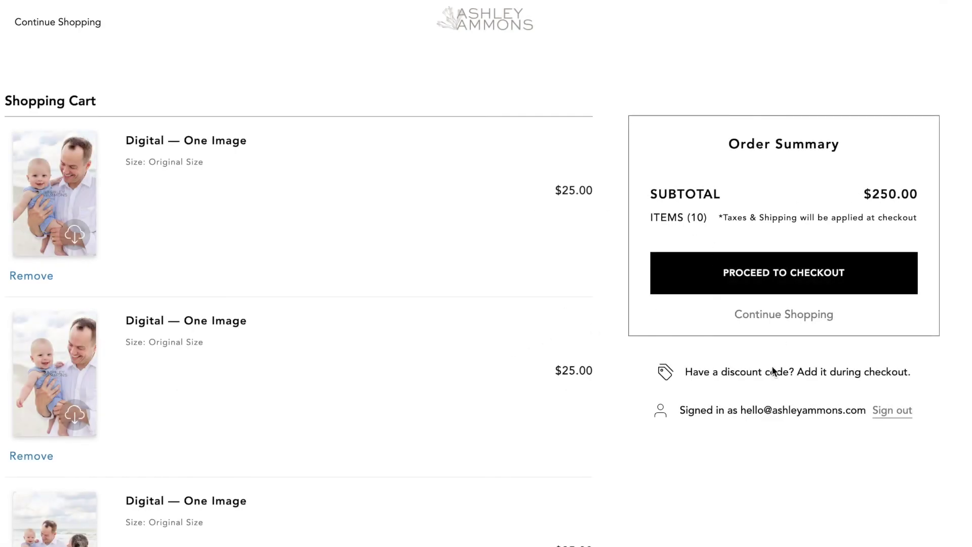
{"action": "scroll", "coordinate": [765, 366], "scroll_direction": "down", "scroll_amount": 10}
{"action": "scroll", "coordinate": [755, 369], "scroll_direction": "up", "scroll_amount": 10}
Proceed to checkout, fill in the client's billing address, and continue past the digital delivery method.
{"action": "left_click", "coordinate": [832, 274]}
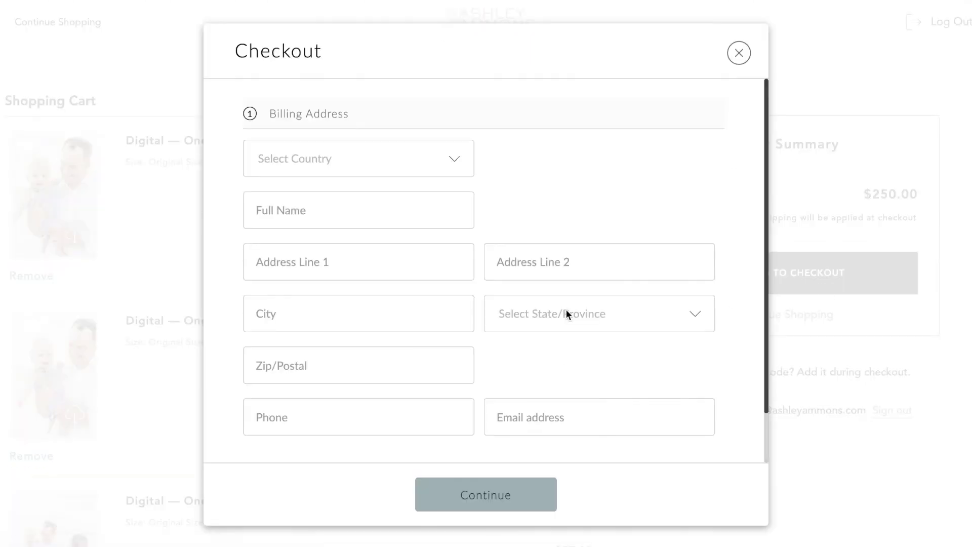
{"action": "scroll", "coordinate": [462, 229], "scroll_direction": "down", "scroll_amount": 1}
{"action": "scroll", "coordinate": [464, 239], "scroll_direction": "up", "scroll_amount": 1}
{"action": "left_click", "coordinate": [427, 160]}
{"action": "left_click", "coordinate": [418, 166]}
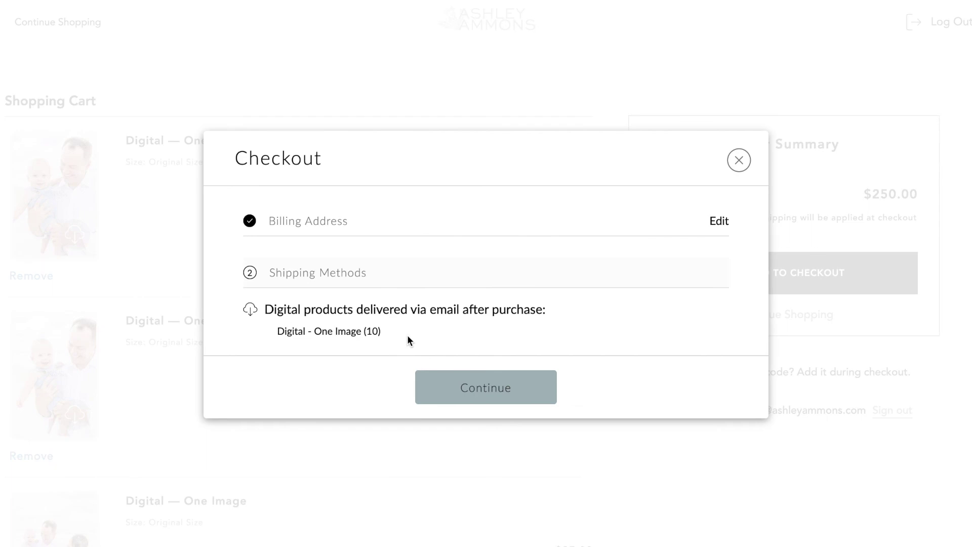
{"action": "left_click", "coordinate": [499, 390]}
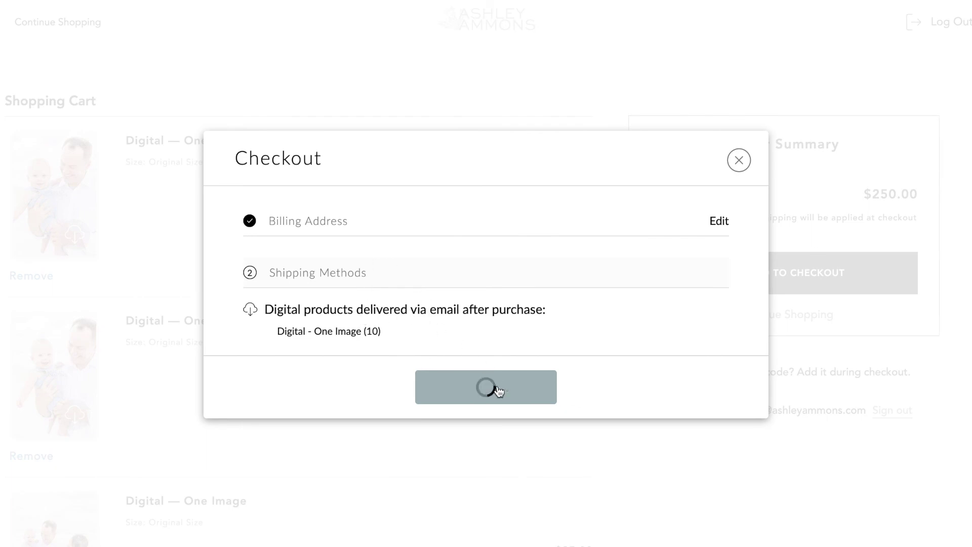
Apply the discount code MINIEXAMPLE to the order on the confirmation page.
{"action": "scroll", "coordinate": [535, 413], "scroll_direction": "down", "scroll_amount": 2}
{"action": "scroll", "coordinate": [534, 408], "scroll_direction": "down", "scroll_amount": 10}
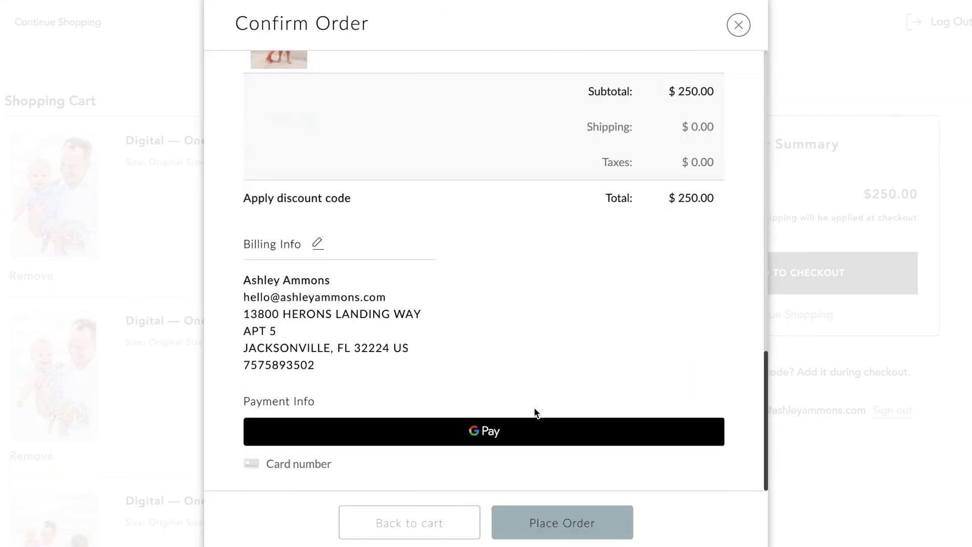
{"action": "left_click", "coordinate": [335, 203]}
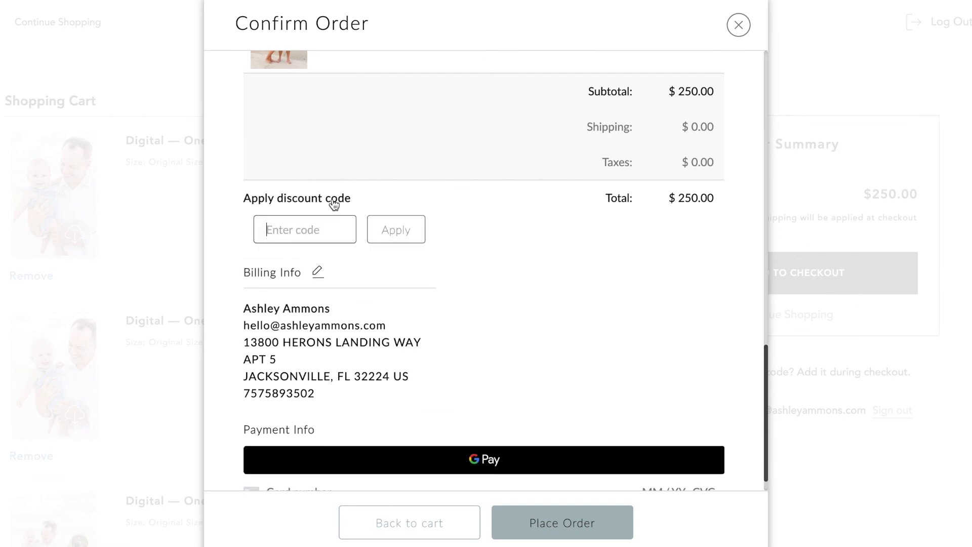
{"action": "left_click", "coordinate": [317, 231]}
{"action": "type", "text": "MI"}
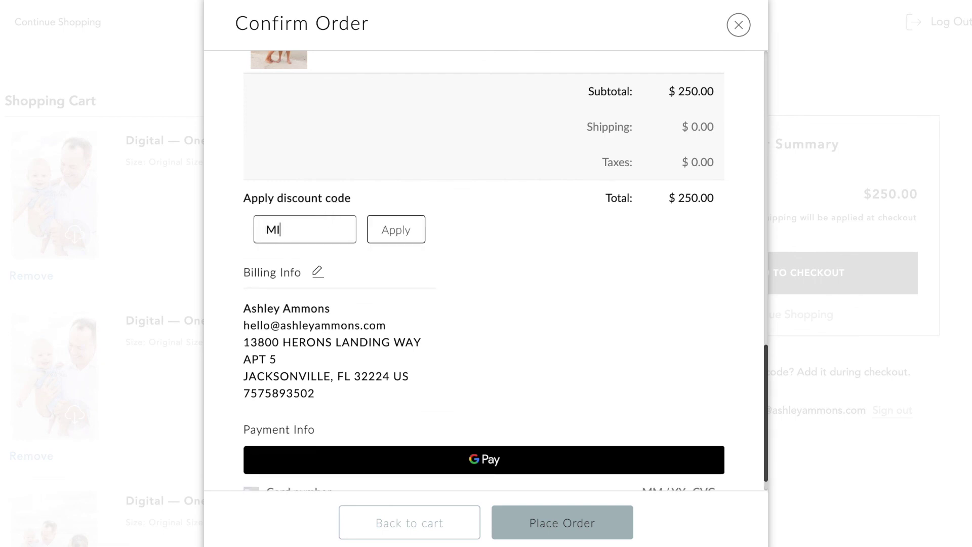
{"action": "type", "text": "NIEXAMPLE"}
{"action": "left_click", "coordinate": [395, 230]}
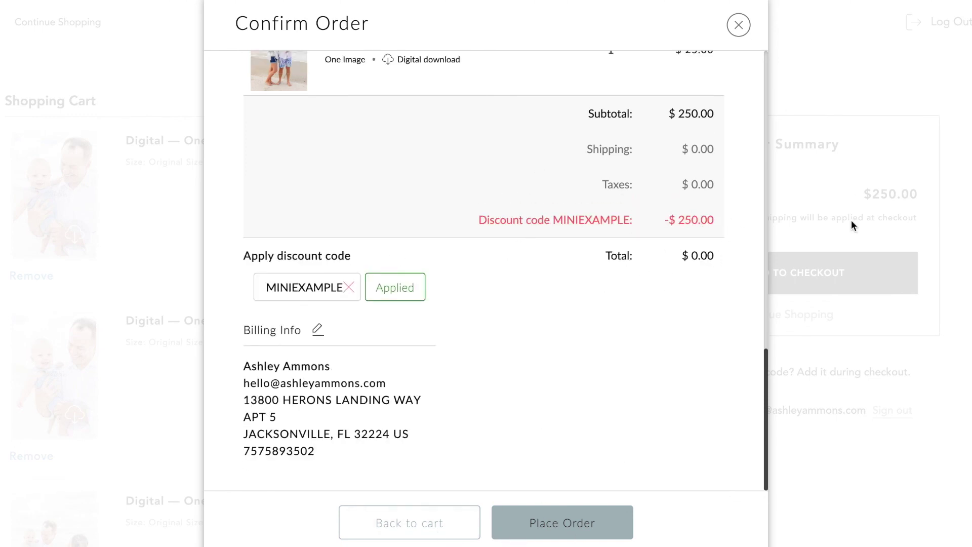
Review the discounted order's items, close the checkout without placing the order, and return to the shop to look over its products.
{"action": "scroll", "coordinate": [658, 177], "scroll_direction": "up", "scroll_amount": 10}
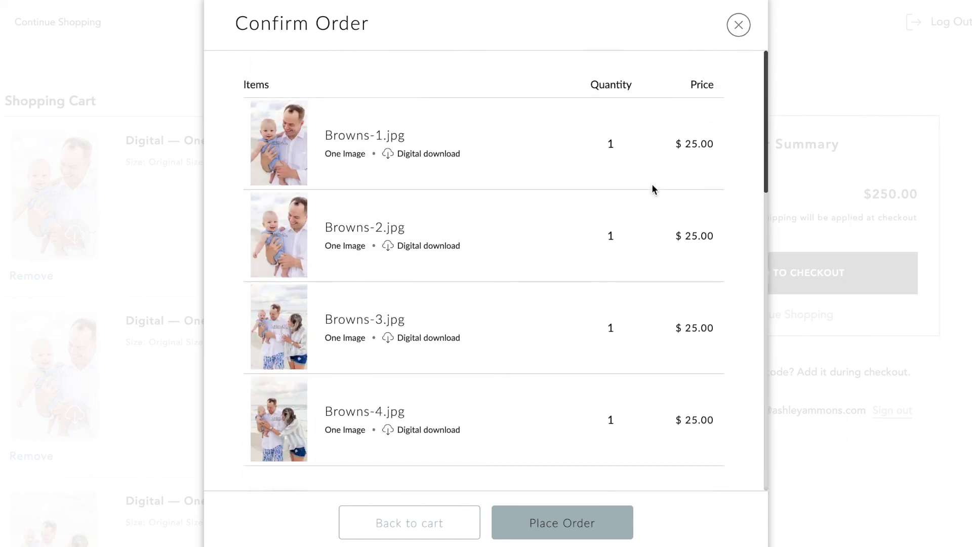
{"action": "left_click", "coordinate": [739, 25]}
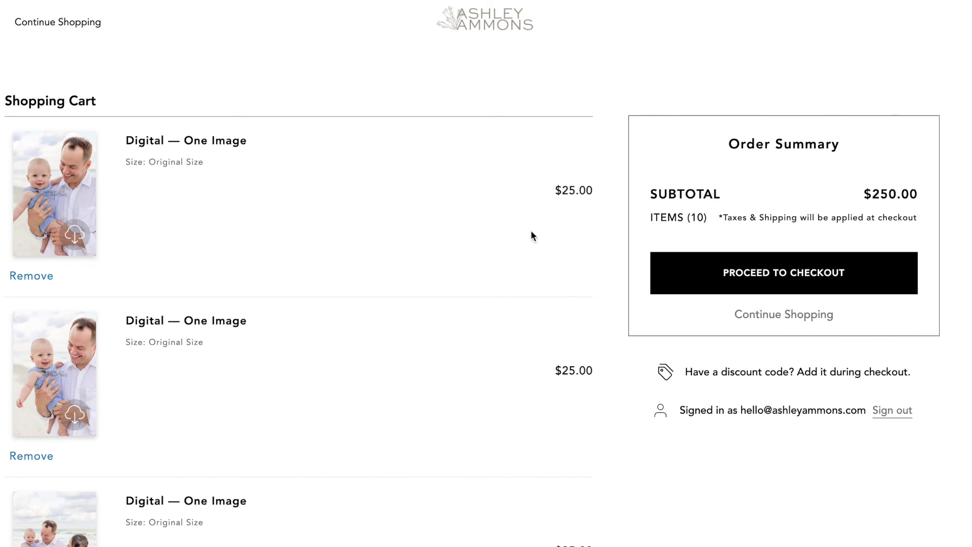
{"action": "left_click", "coordinate": [77, 20]}
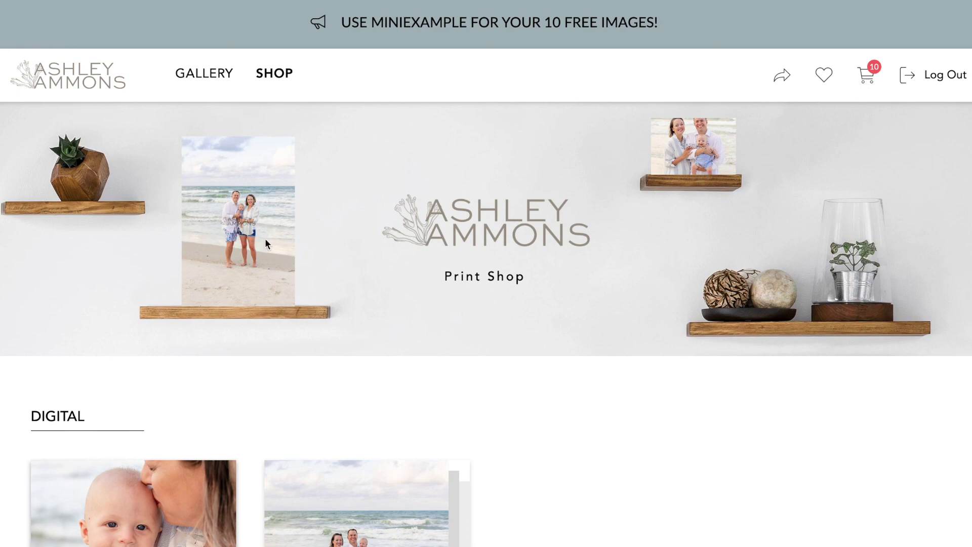
{"action": "scroll", "coordinate": [475, 365], "scroll_direction": "down", "scroll_amount": 15}
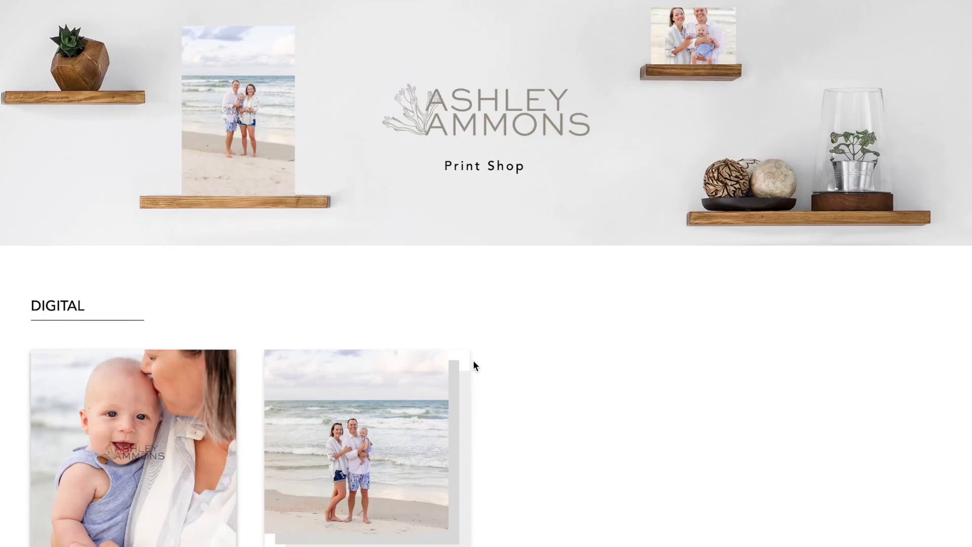
{"action": "scroll", "coordinate": [473, 360], "scroll_direction": "up", "scroll_amount": 20}
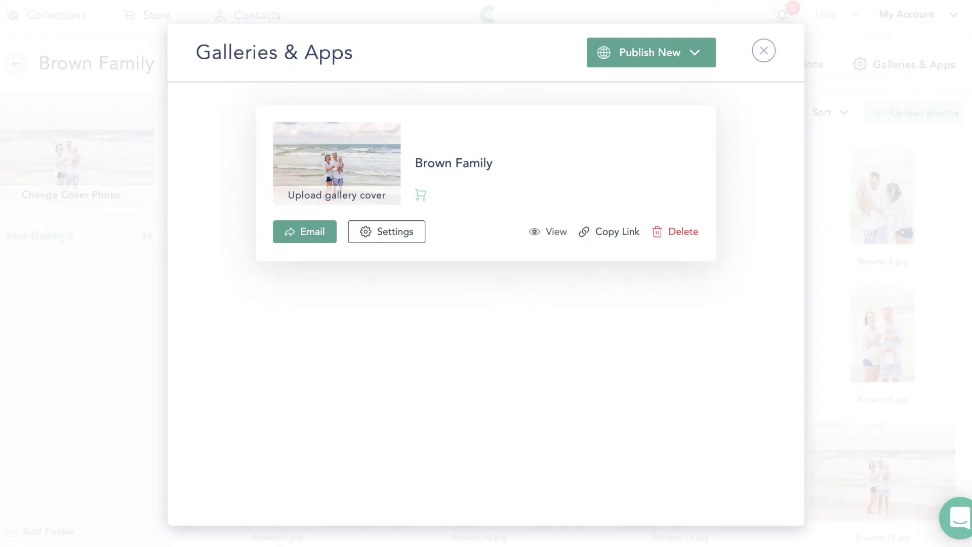
Open the support chat from the Brown Family collection's published galleries list.
{"action": "left_click", "coordinate": [959, 516]}
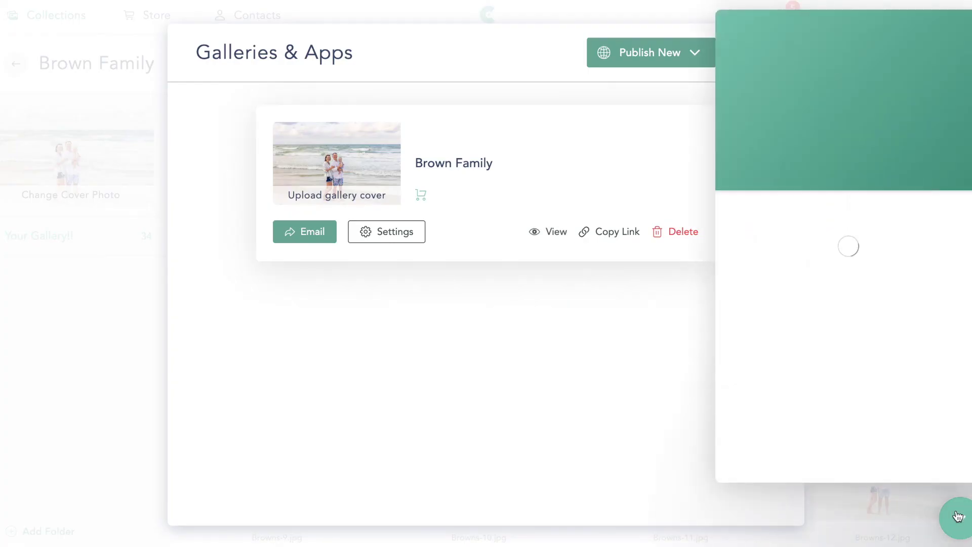